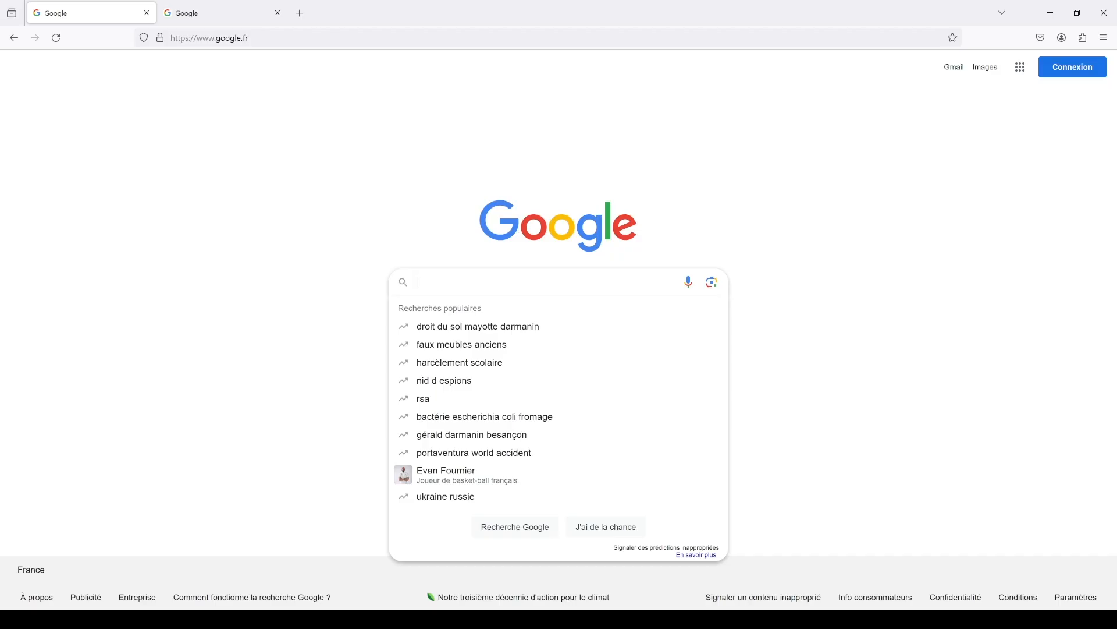
Search Google for "psd free template cv" and open the Freepik result "Modele Cv PSD".
{"action": "type", "text": "psd"}
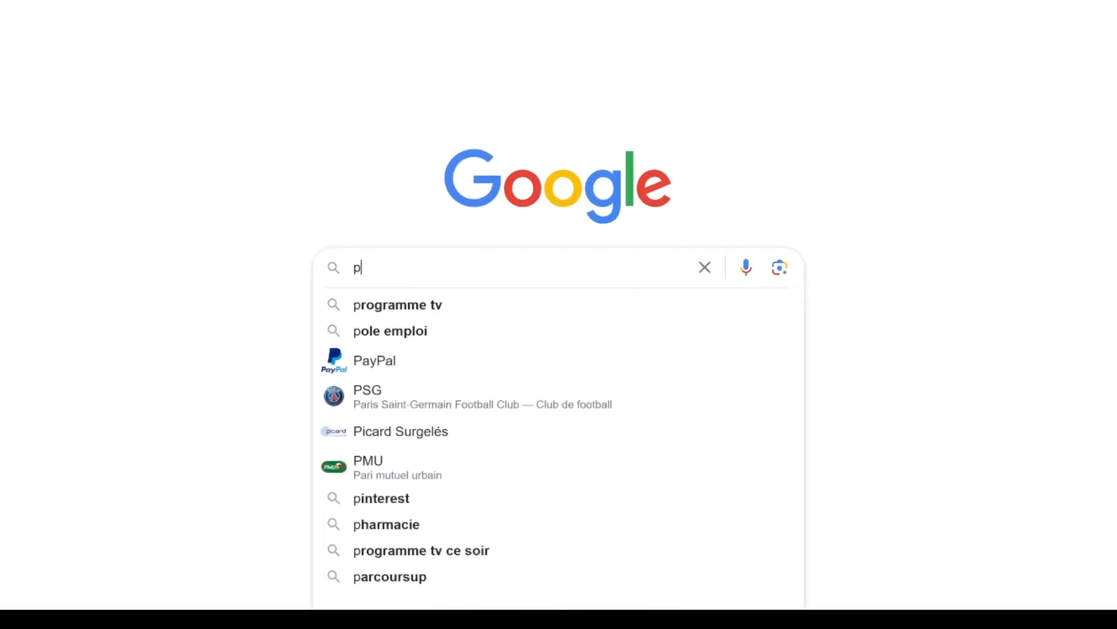
{"action": "type", "text": " free"}
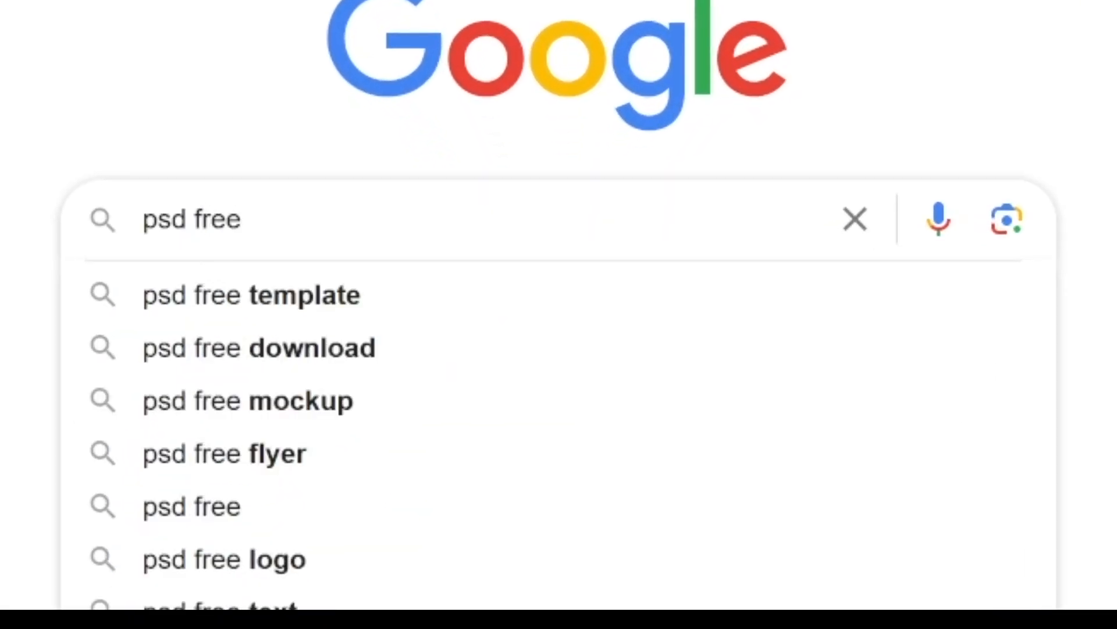
{"action": "type", "text": " templ"}
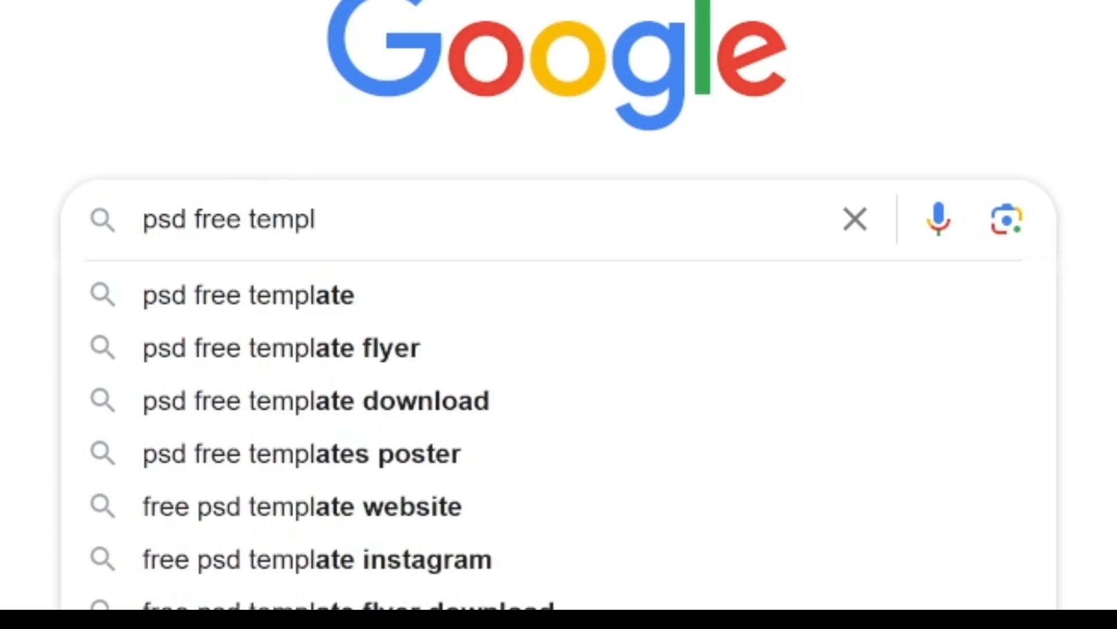
{"action": "type", "text": "ate cv"}
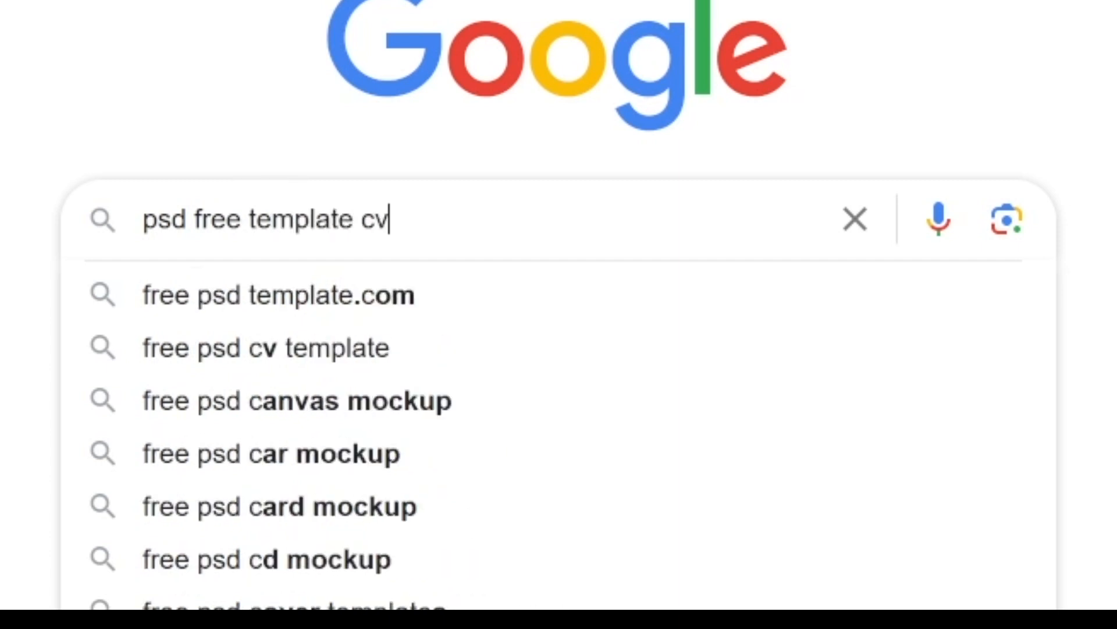
{"action": "key", "text": "Return"}
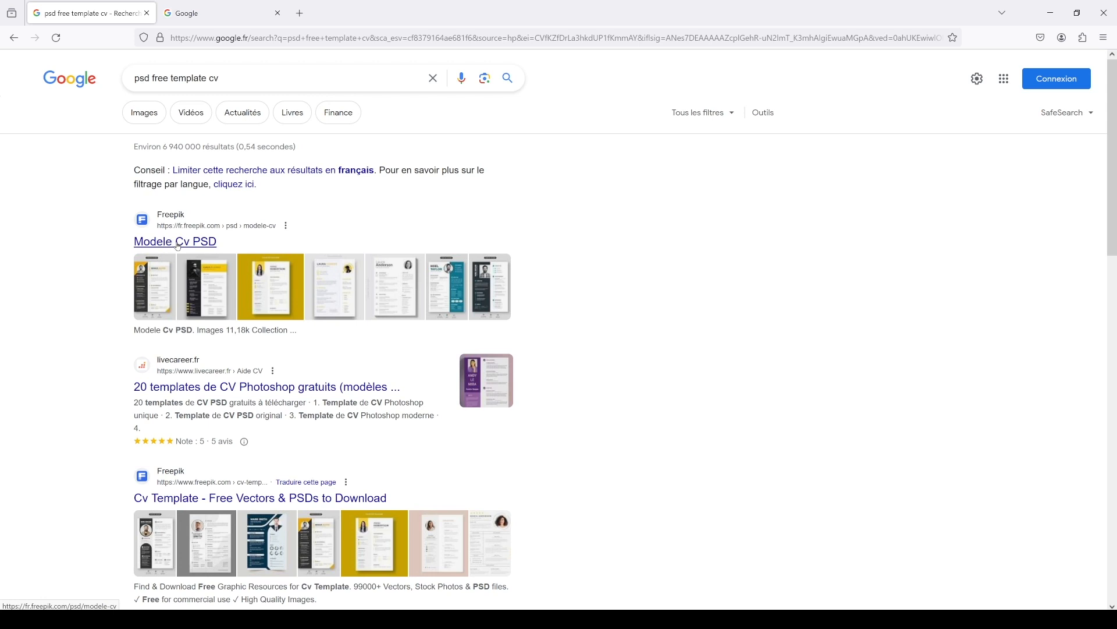
{"action": "left_click", "coordinate": [178, 245]}
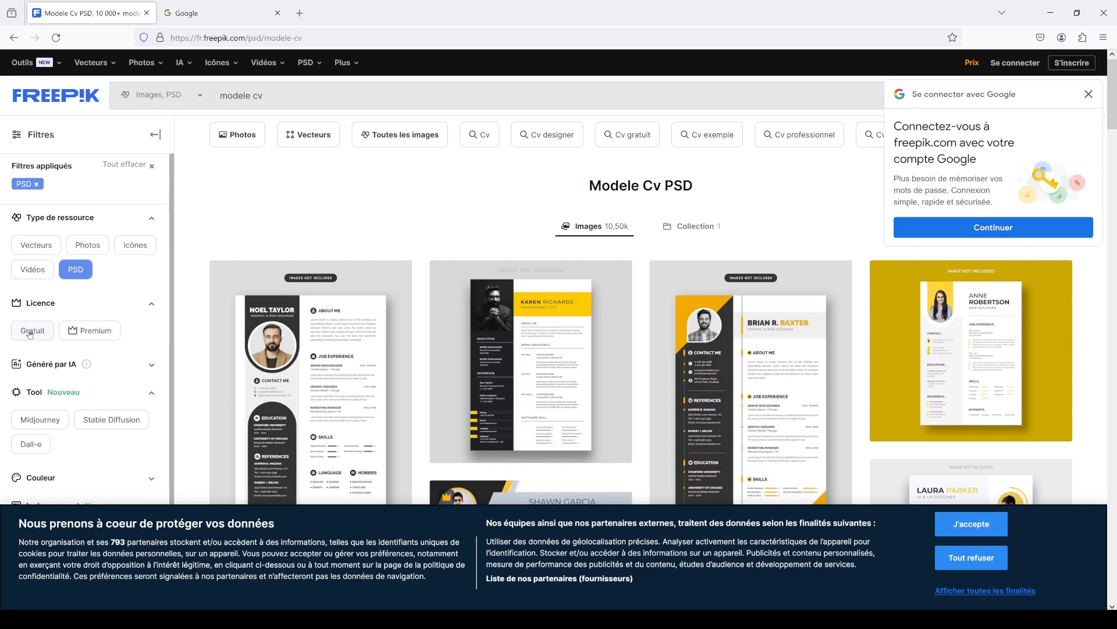
Limit the PSD CV templates to free licences (Gratuit) and look through the designs for a suitable one.
{"action": "left_click", "coordinate": [30, 333]}
{"action": "scroll", "coordinate": [500, 363], "scroll_direction": "down", "scroll_amount": 3}
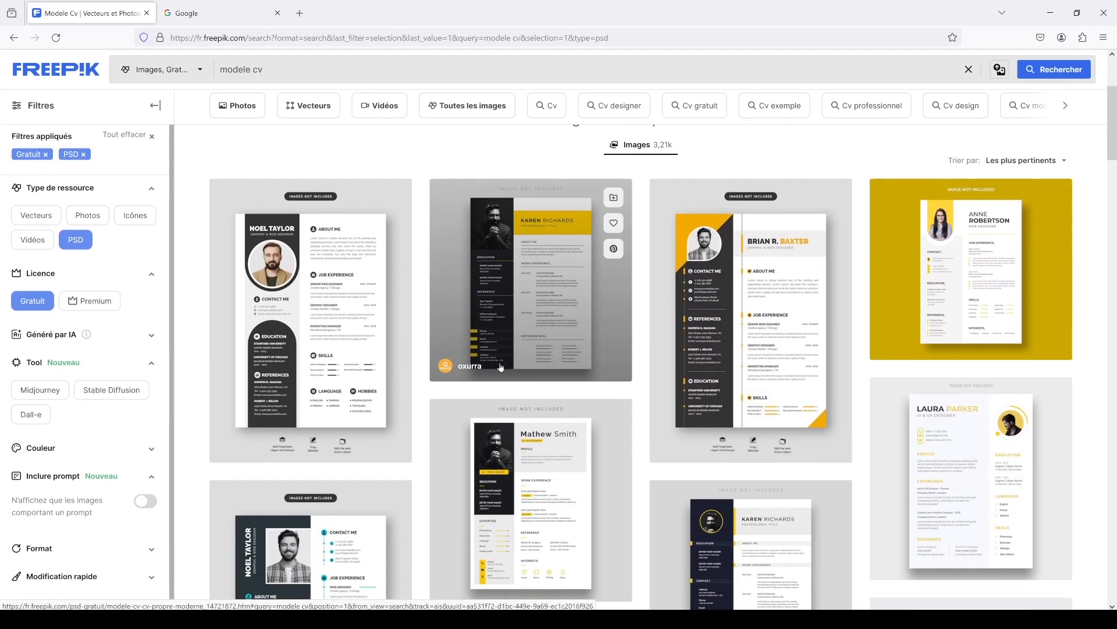
{"action": "scroll", "coordinate": [500, 366], "scroll_direction": "down", "scroll_amount": 6}
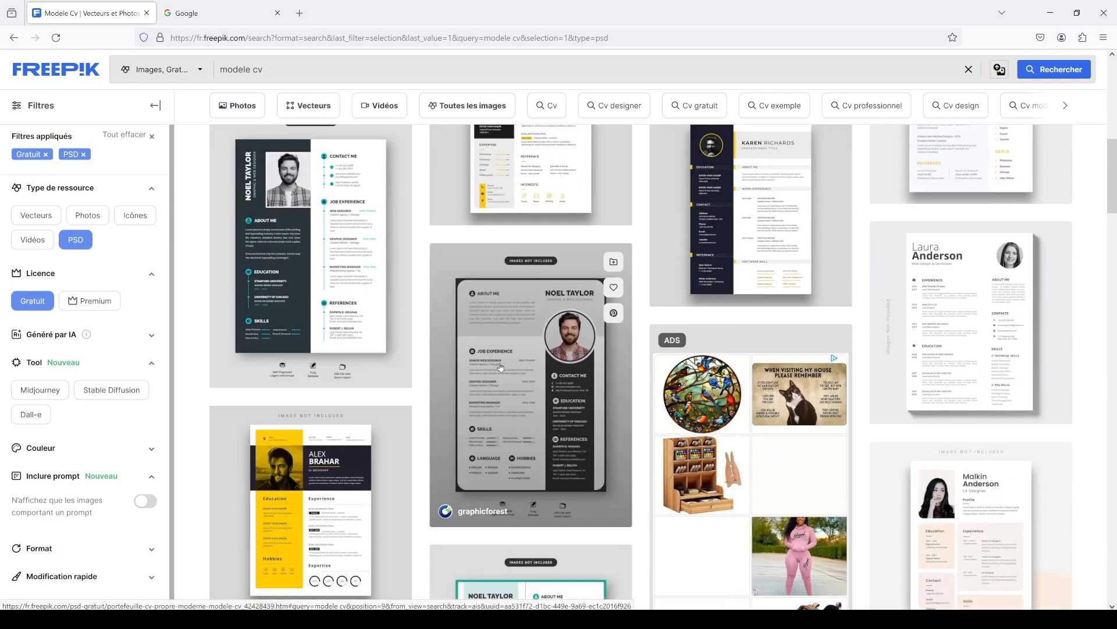
{"action": "scroll", "coordinate": [500, 366], "scroll_direction": "down", "scroll_amount": 6}
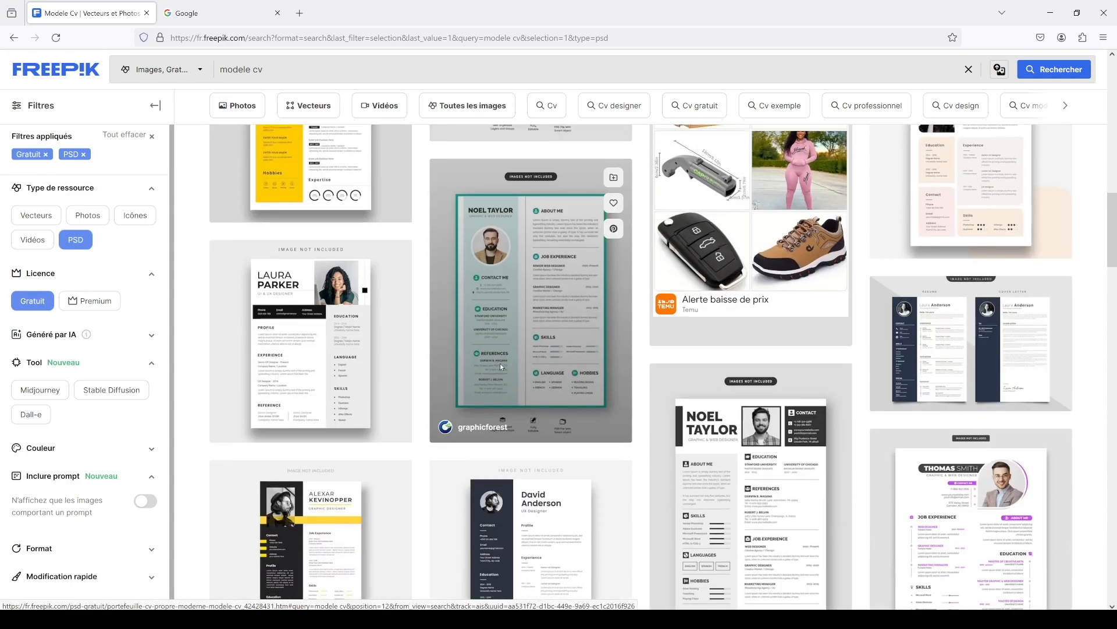
{"action": "scroll", "coordinate": [500, 363], "scroll_direction": "down", "scroll_amount": 6}
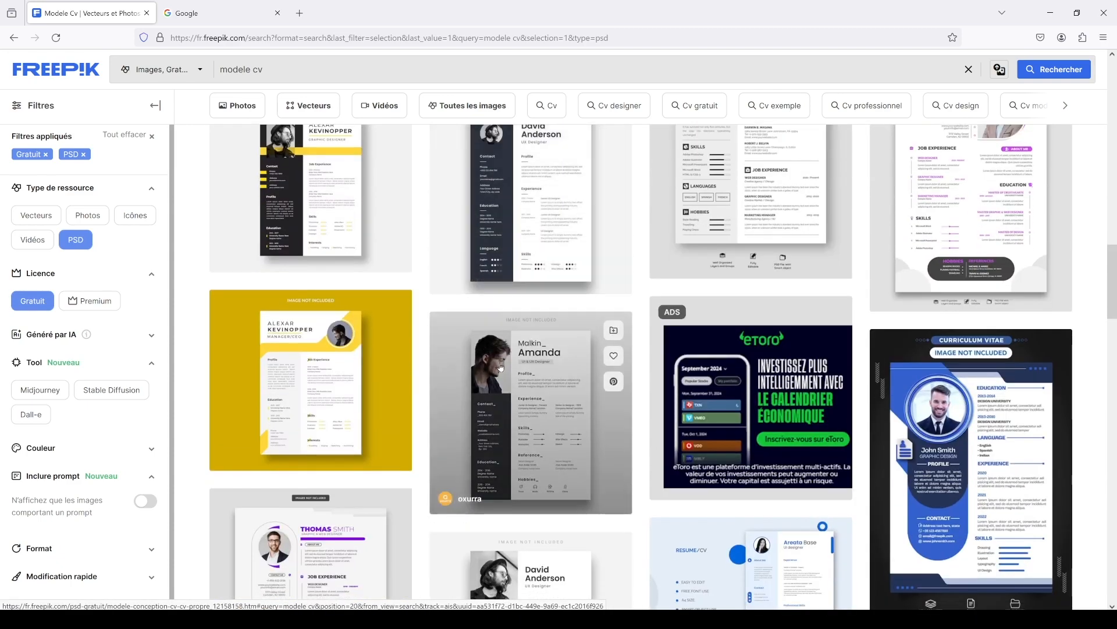
{"action": "scroll", "coordinate": [500, 367], "scroll_direction": "down", "scroll_amount": 5}
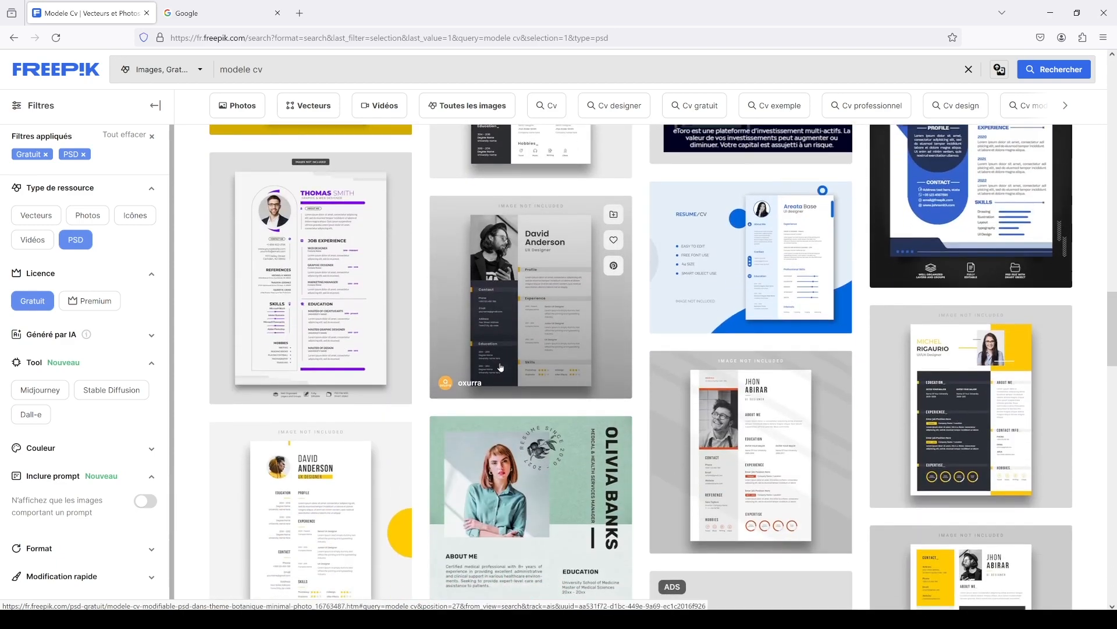
{"action": "scroll", "coordinate": [500, 367], "scroll_direction": "down", "scroll_amount": 2}
{"action": "scroll", "coordinate": [501, 366], "scroll_direction": "up", "scroll_amount": 4}
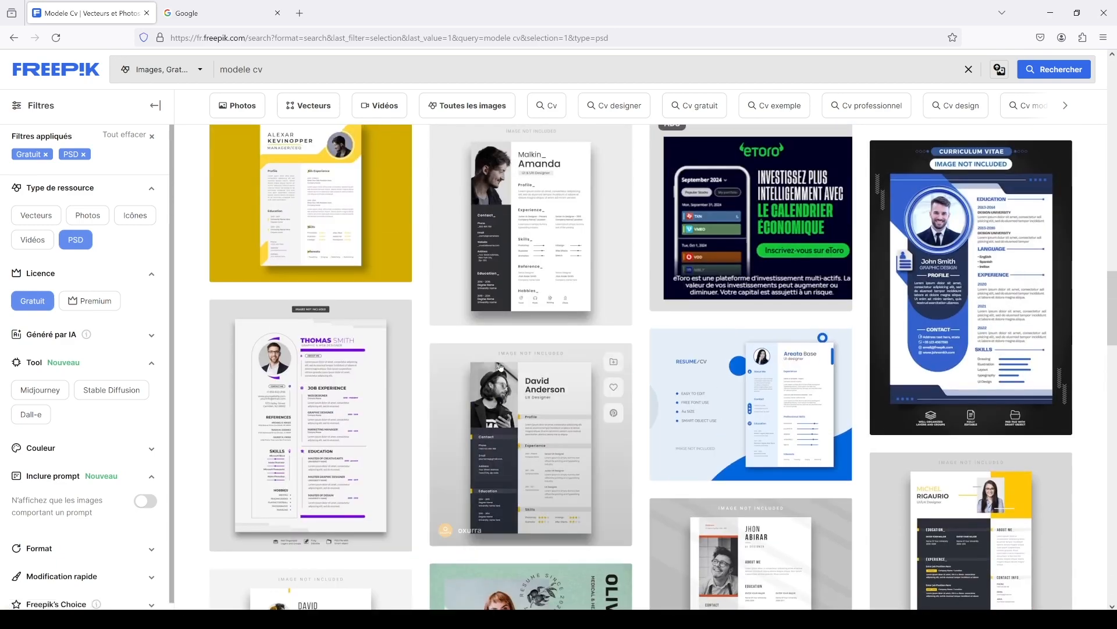
{"action": "scroll", "coordinate": [640, 320], "scroll_direction": "up", "scroll_amount": 2}
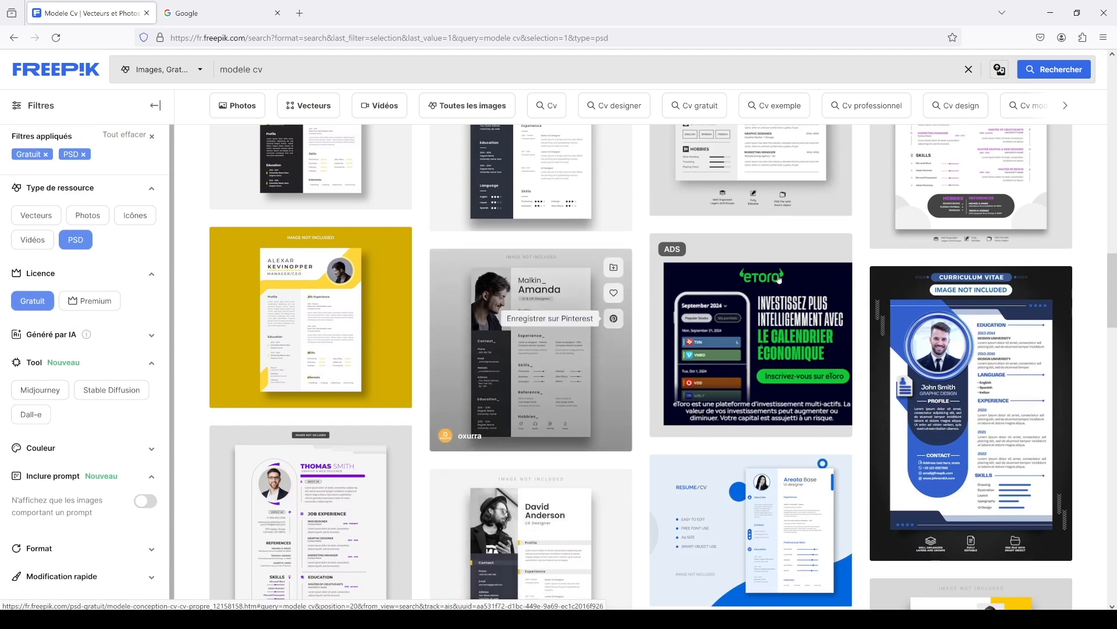
Open the blue curriculum vitae template on a black background and download it with the free option.
{"action": "left_click", "coordinate": [951, 393]}
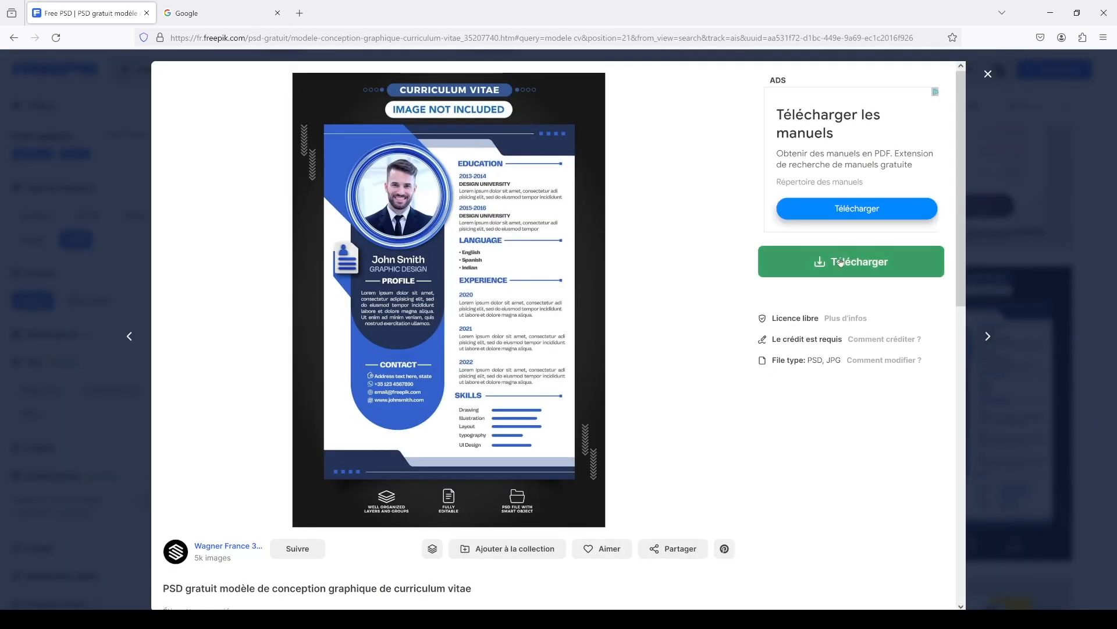
{"action": "left_click", "coordinate": [841, 261]}
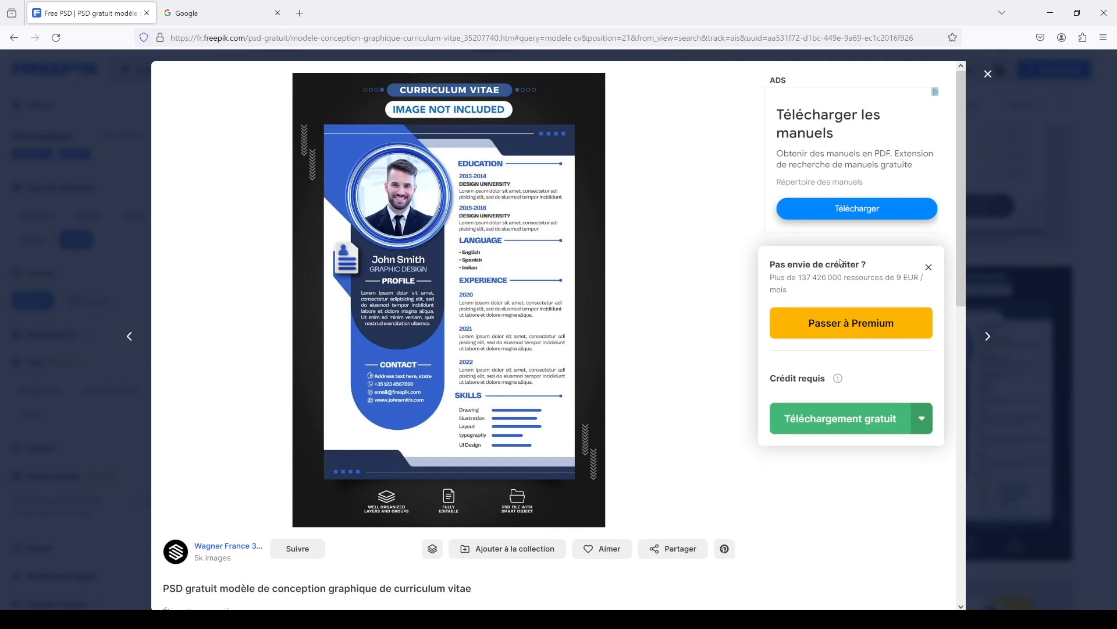
{"action": "left_click", "coordinate": [835, 426]}
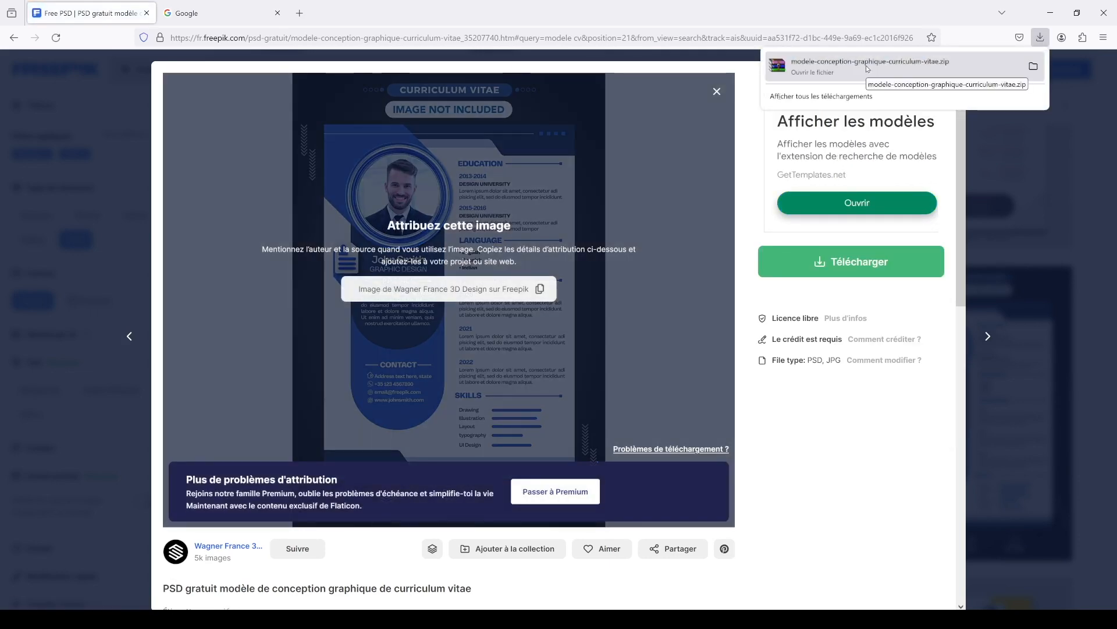
Show the downloaded modele-conception-graphique-curriculum-vitae.zip in its folder and extract its contents there.
{"action": "right_click", "coordinate": [867, 68]}
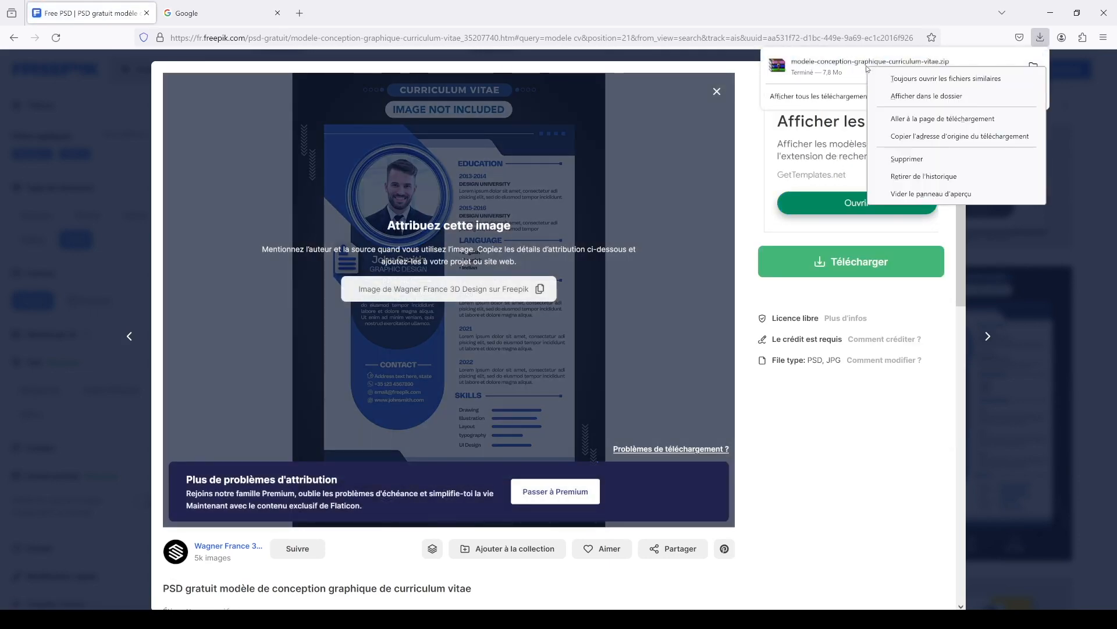
{"action": "left_click", "coordinate": [895, 101]}
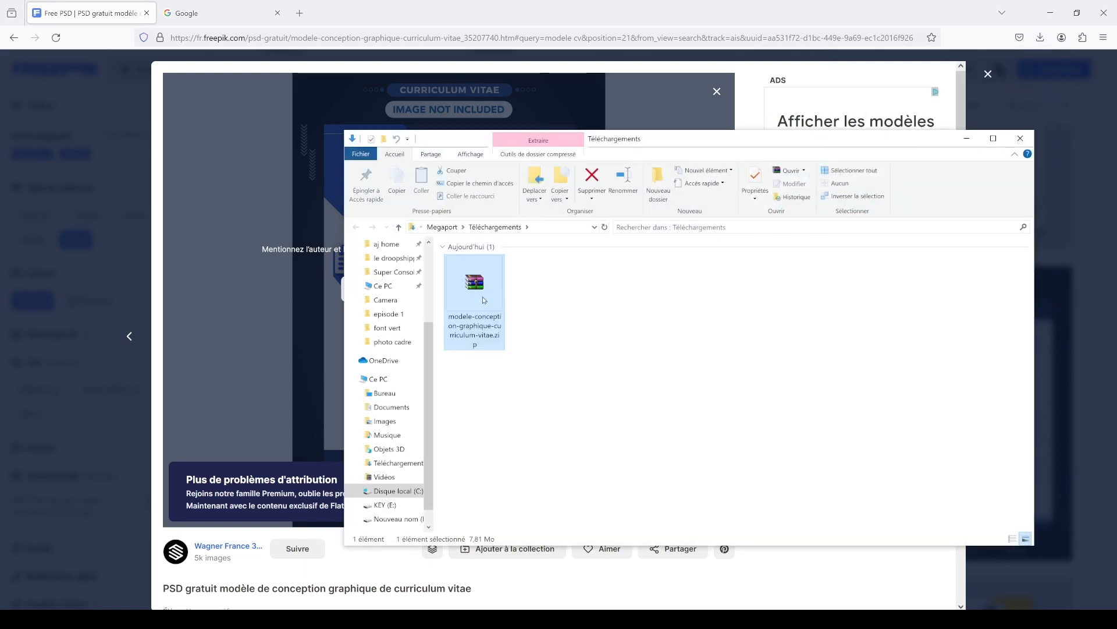
{"action": "right_click", "coordinate": [484, 300]}
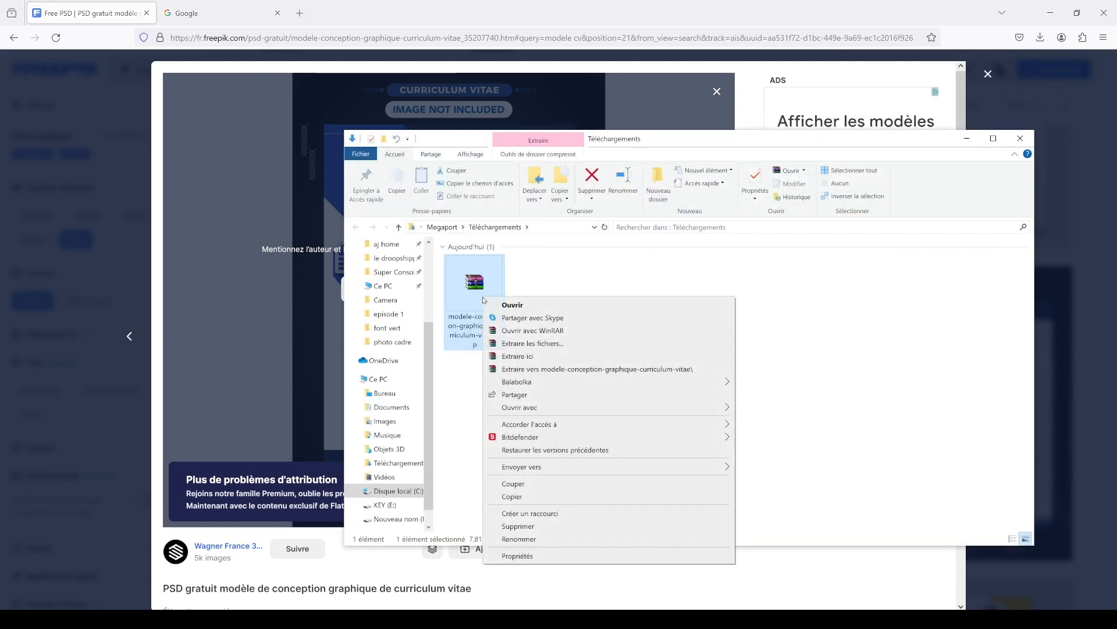
{"action": "left_click", "coordinate": [536, 357]}
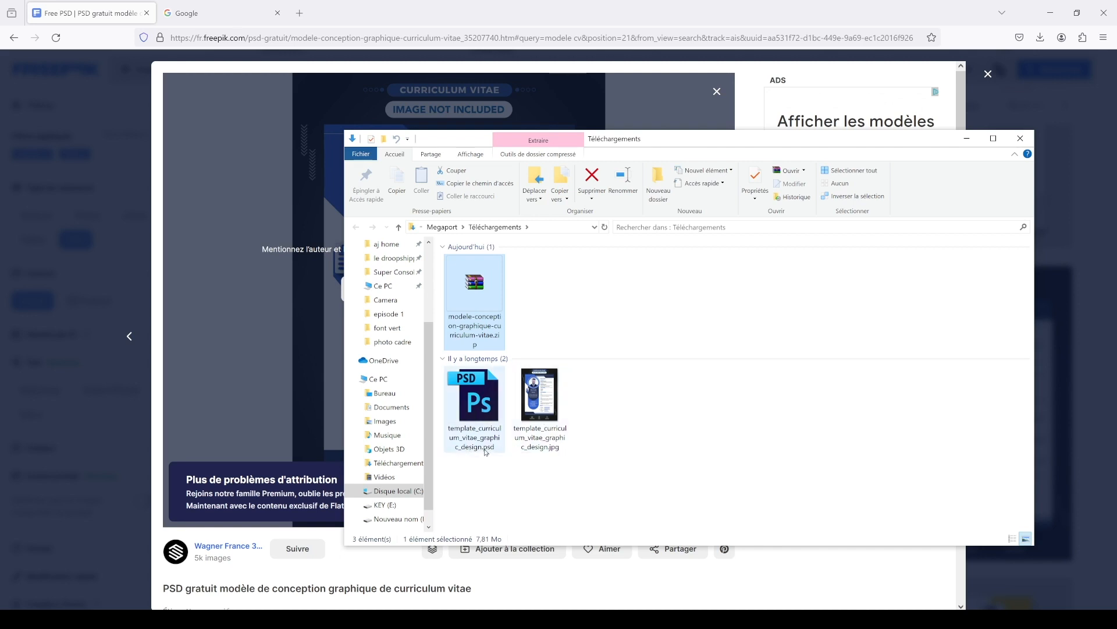
In the second Google tab, search for "photopea" and open the Photopea online photo editor.
{"action": "left_click", "coordinate": [198, 13]}
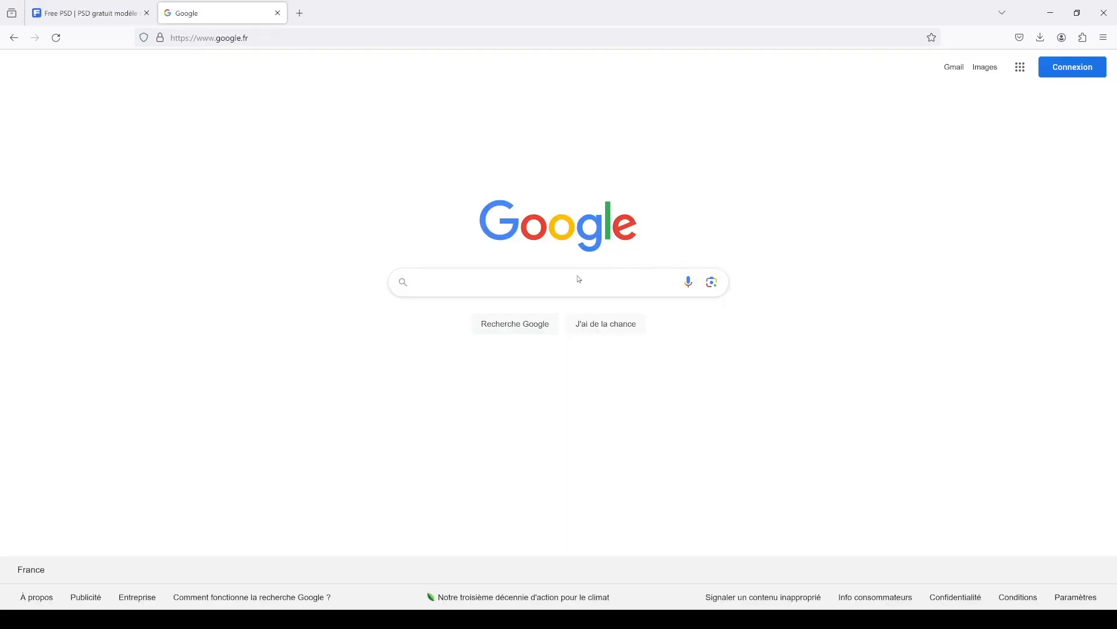
{"action": "left_click", "coordinate": [569, 280]}
{"action": "type", "text": "photope"}
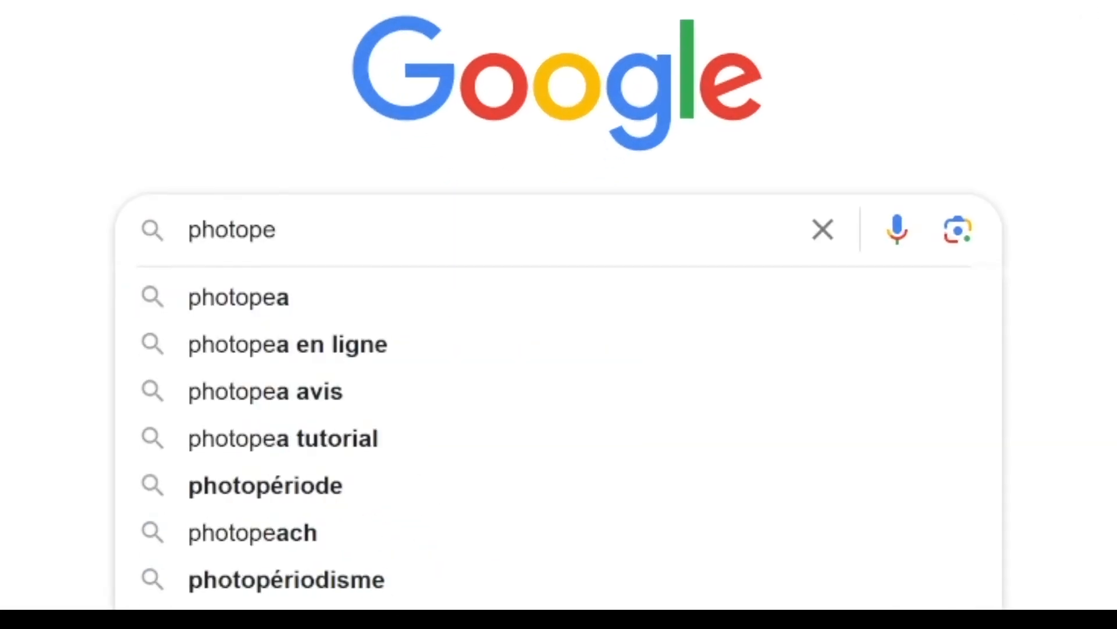
{"action": "type", "text": "a"}
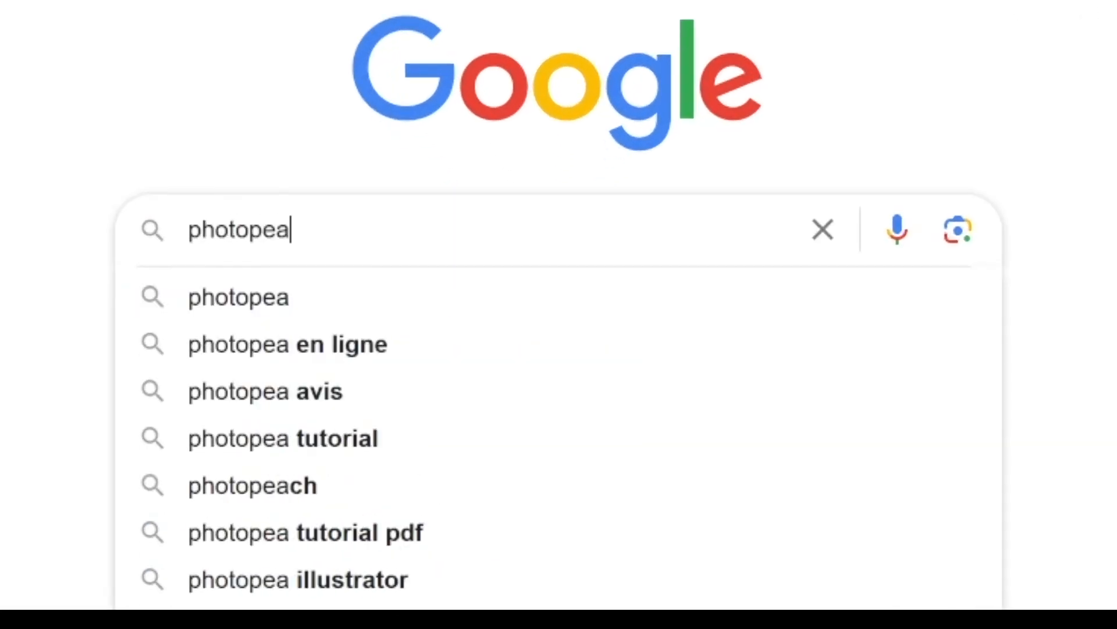
{"action": "key", "text": "Return"}
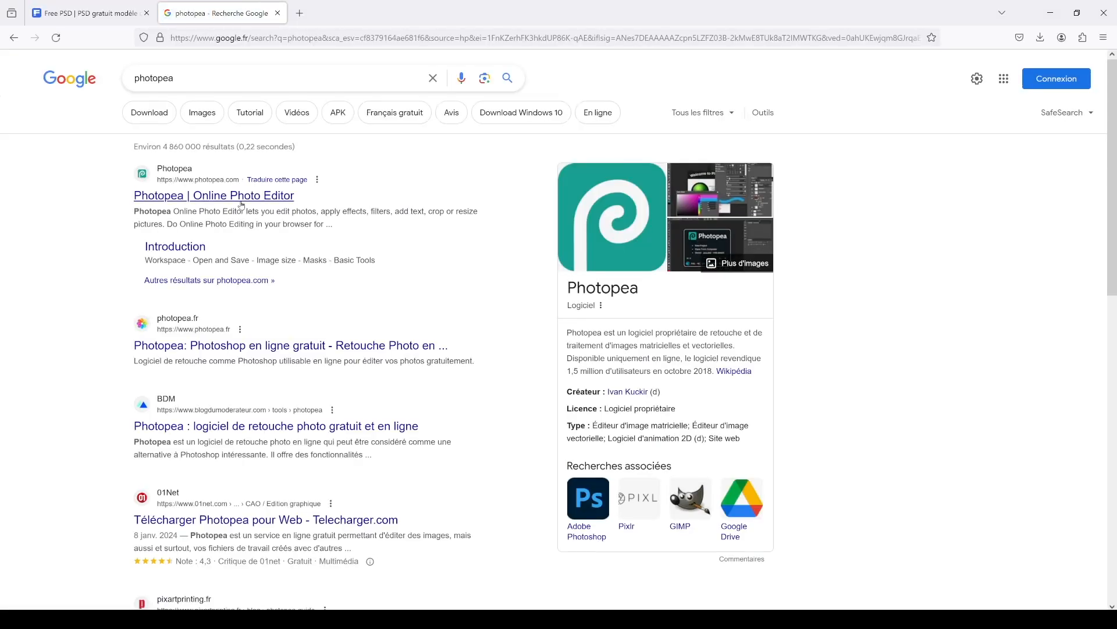
{"action": "left_click", "coordinate": [240, 198]}
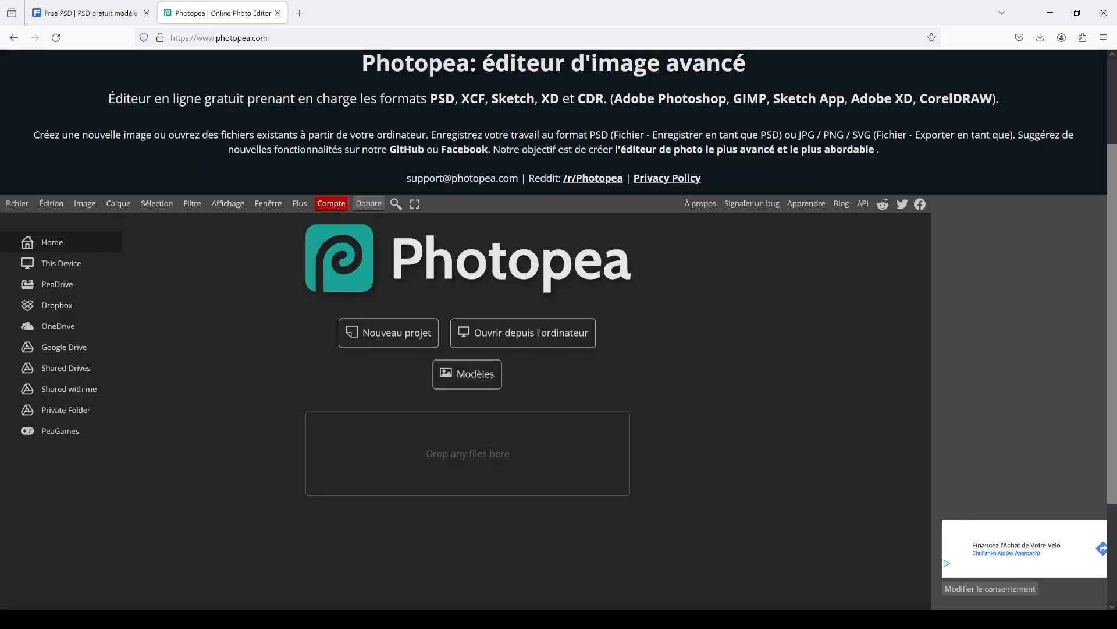
Load the extracted template_curriculum_vitae_graphic_design.psd from the Downloads folder into Photopea.
{"action": "mouse_move", "coordinate": [224, 618]}
{"action": "left_click", "coordinate": [283, 575]}
{"action": "left_click_drag", "start_coordinate": [570, 393], "coordinate": [401, 445]}
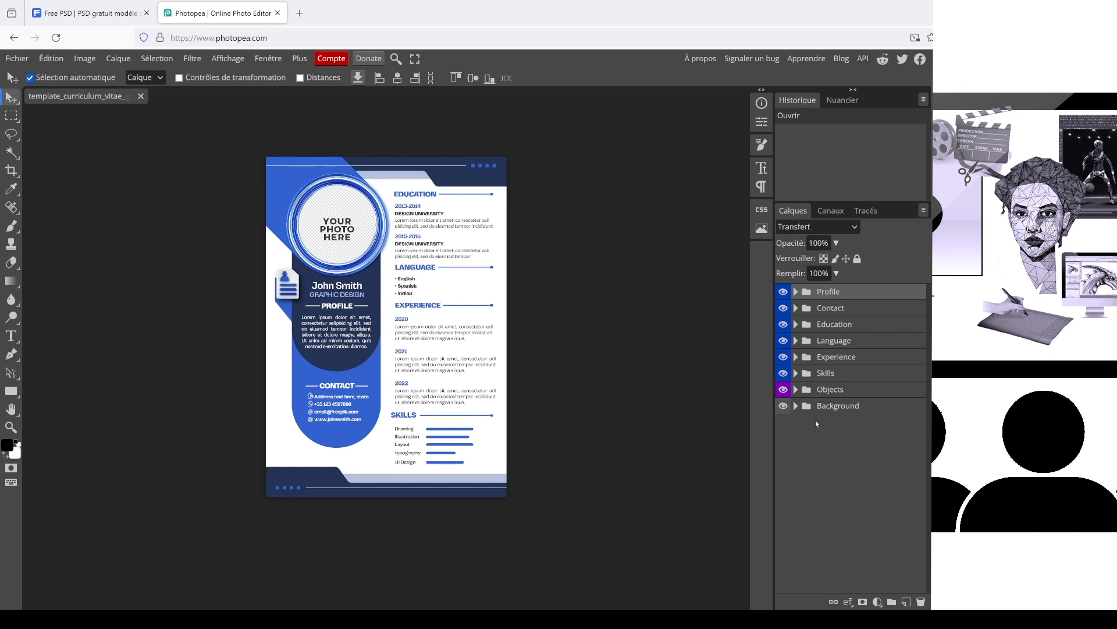
Hide and show again the Background, Objects and Profile groups in turn to see which elements each contains.
{"action": "left_click", "coordinate": [783, 407]}
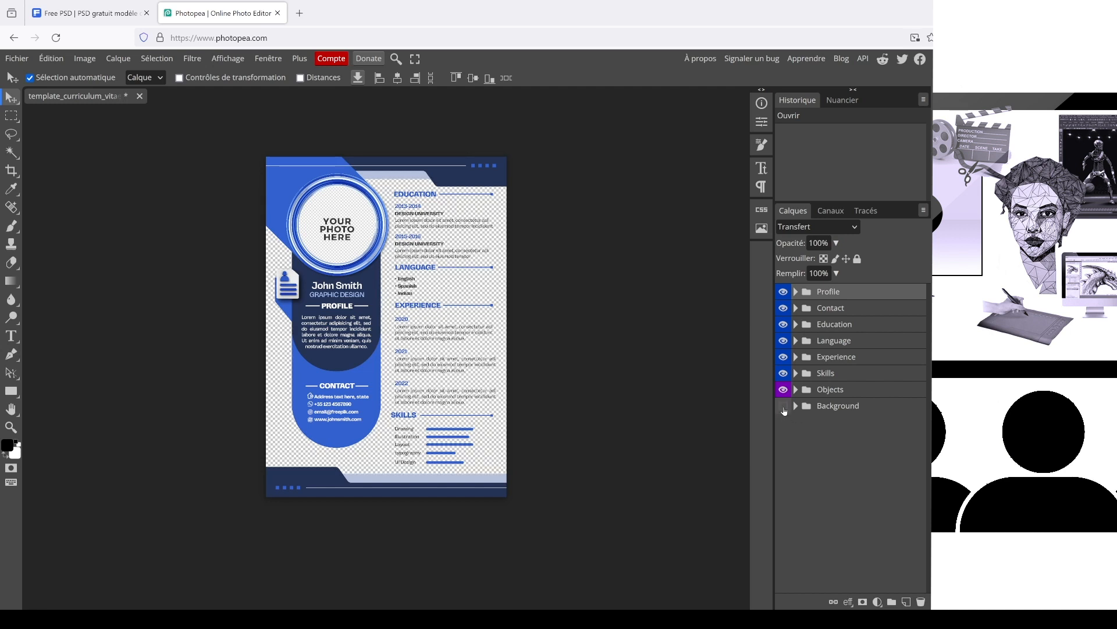
{"action": "left_click", "coordinate": [784, 408]}
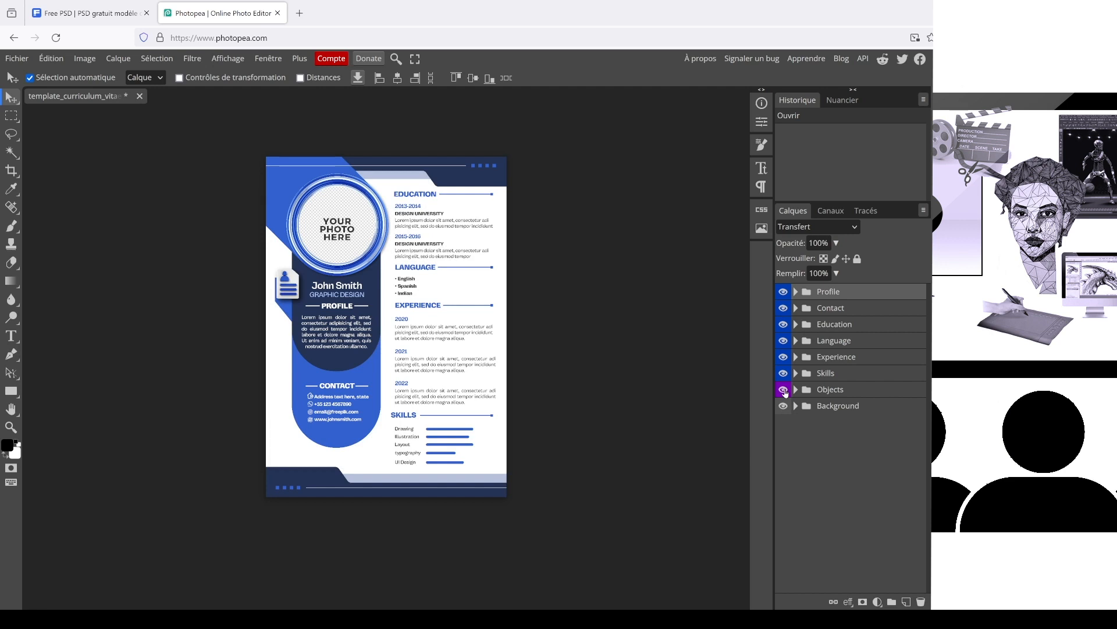
{"action": "left_click", "coordinate": [783, 389]}
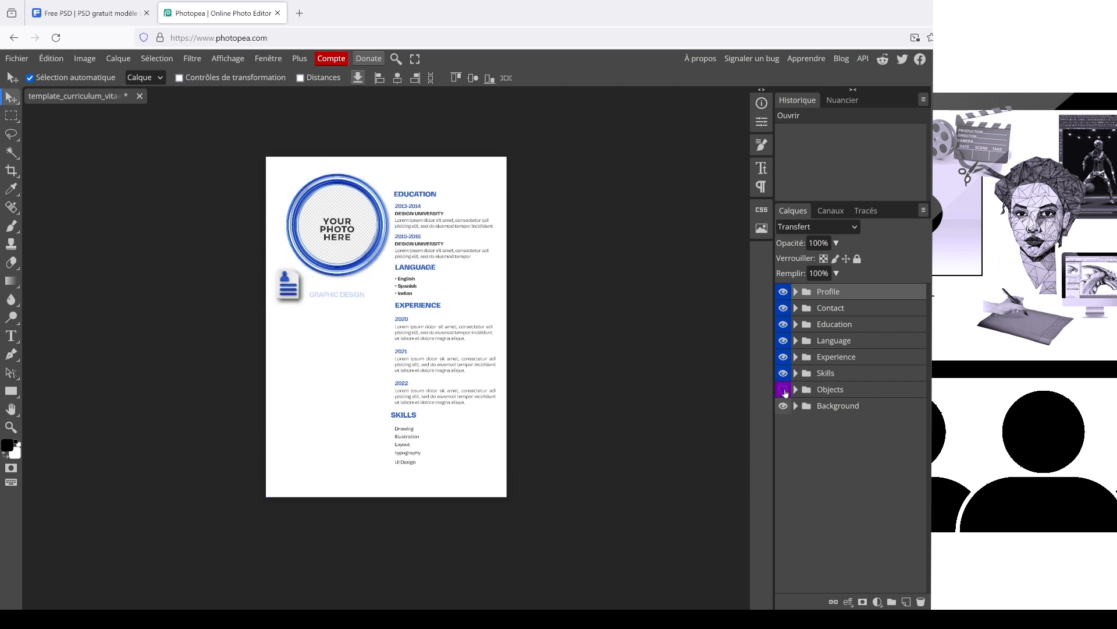
{"action": "left_click", "coordinate": [784, 390]}
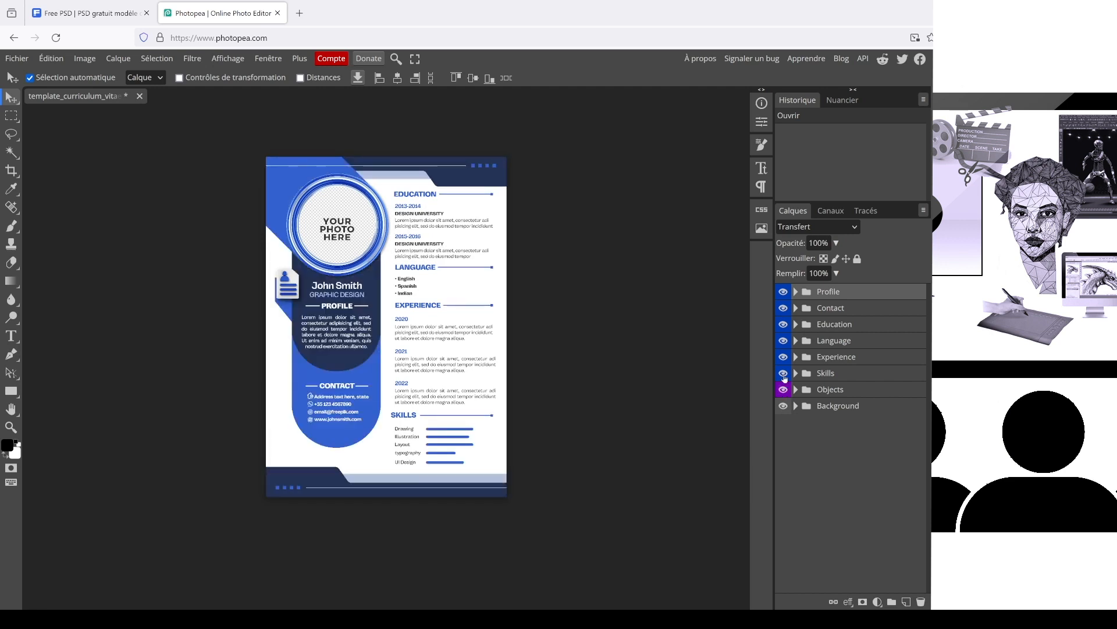
{"action": "left_click", "coordinate": [784, 292]}
{"action": "left_click", "coordinate": [784, 292]}
Expand the Background group and try the green fill colour 2e9819 on its Background layer, then cancel the colour change.
{"action": "left_click", "coordinate": [795, 406]}
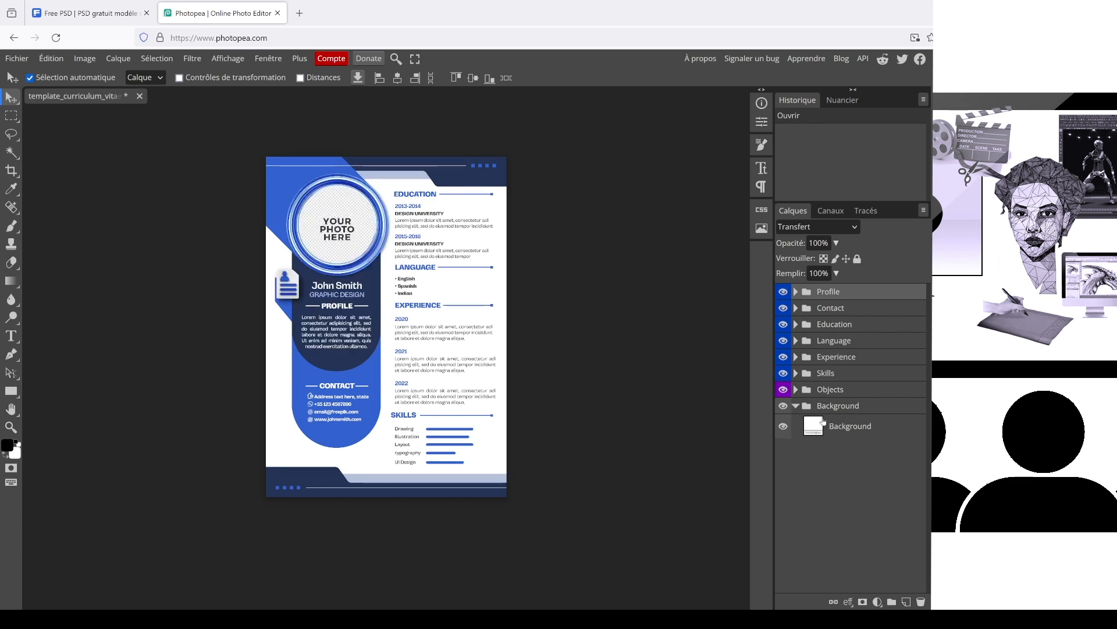
{"action": "left_click", "coordinate": [851, 431]}
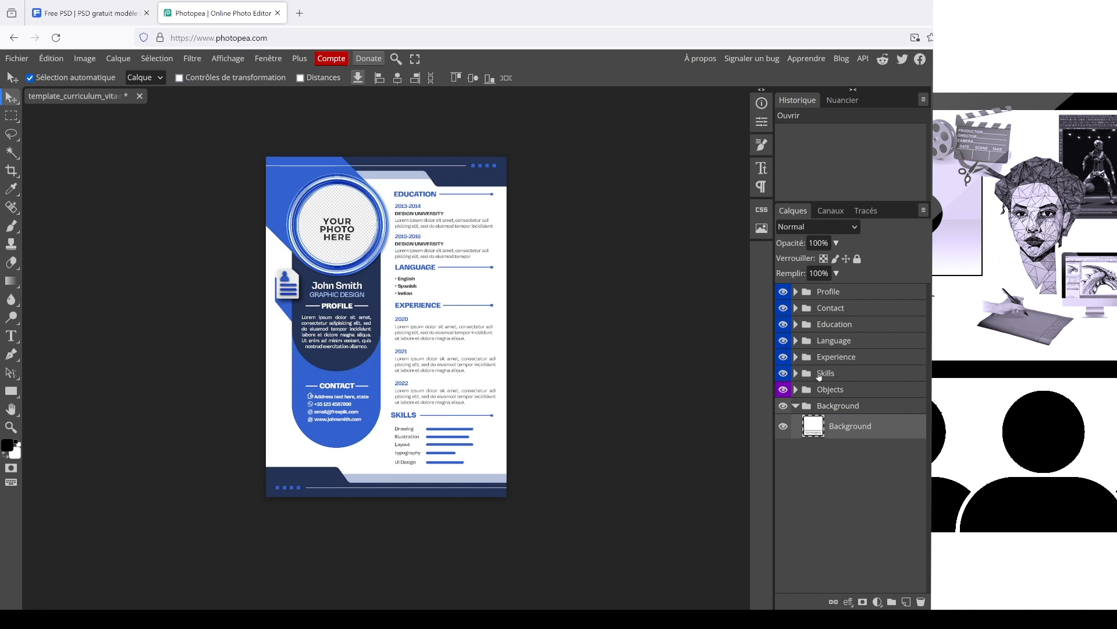
{"action": "double_click", "coordinate": [817, 431]}
{"action": "left_click_drag", "start_coordinate": [231, 146], "coordinate": [553, 262]}
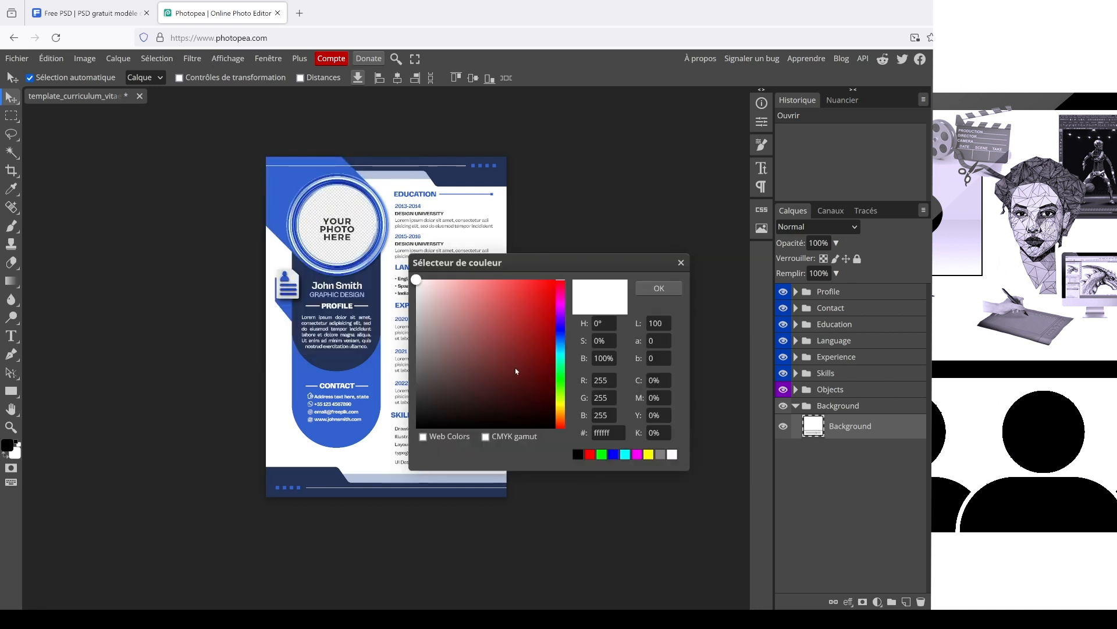
{"action": "left_click", "coordinate": [560, 382]}
{"action": "left_click", "coordinate": [533, 339]}
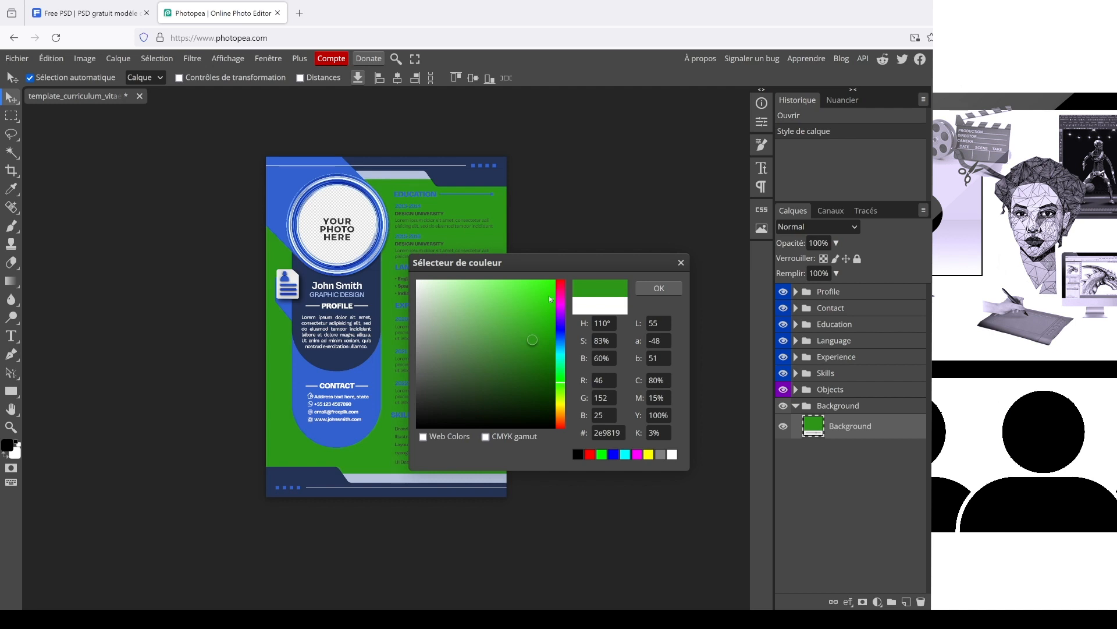
{"action": "left_click", "coordinate": [681, 265]}
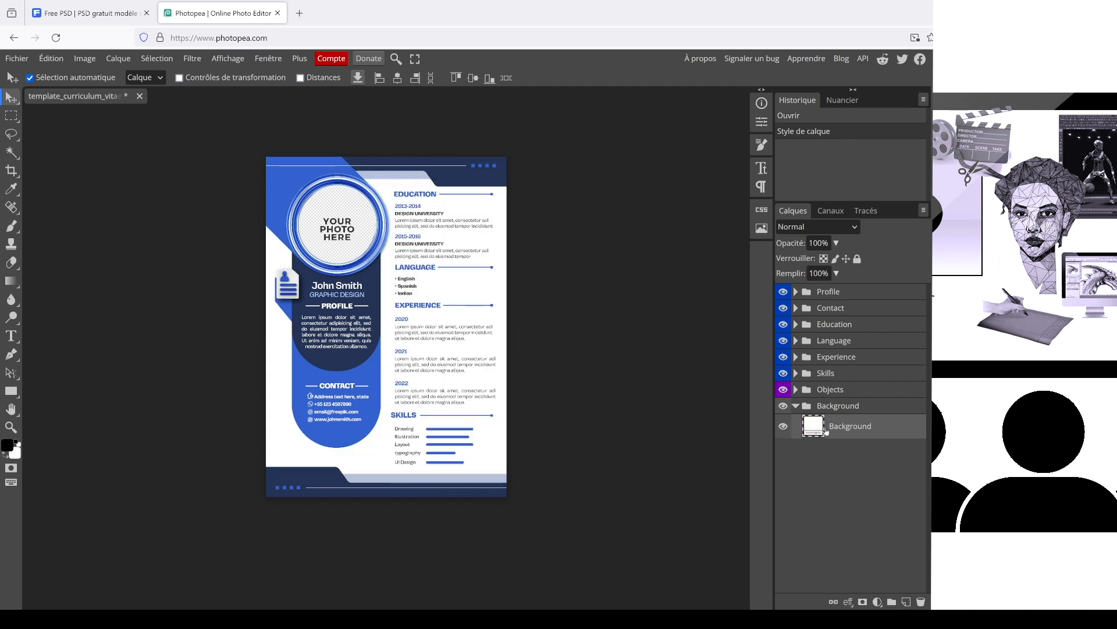
Try a gradient overlay layer style on the Background layer, then turn the effect off again.
{"action": "double_click", "coordinate": [890, 429]}
{"action": "left_click_drag", "start_coordinate": [367, 210], "coordinate": [667, 311]}
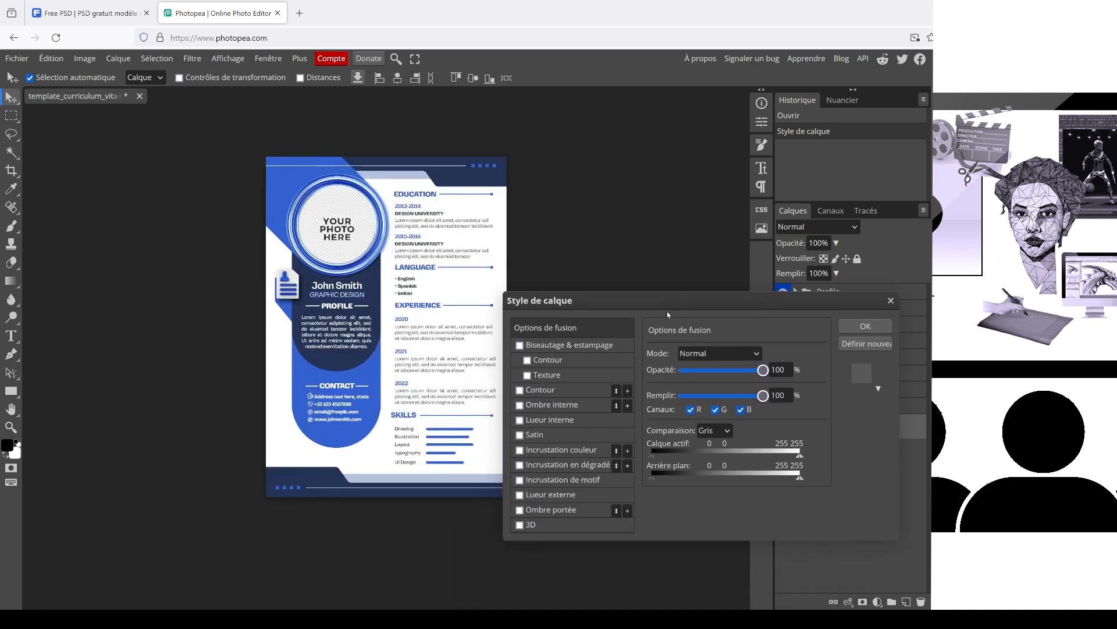
{"action": "left_click", "coordinate": [520, 466]}
{"action": "left_click", "coordinate": [520, 465]}
{"action": "left_click", "coordinate": [865, 326]}
Expand the Objects group, hide and show one of its Line layers, and look through the listed layers.
{"action": "left_click", "coordinate": [795, 390]}
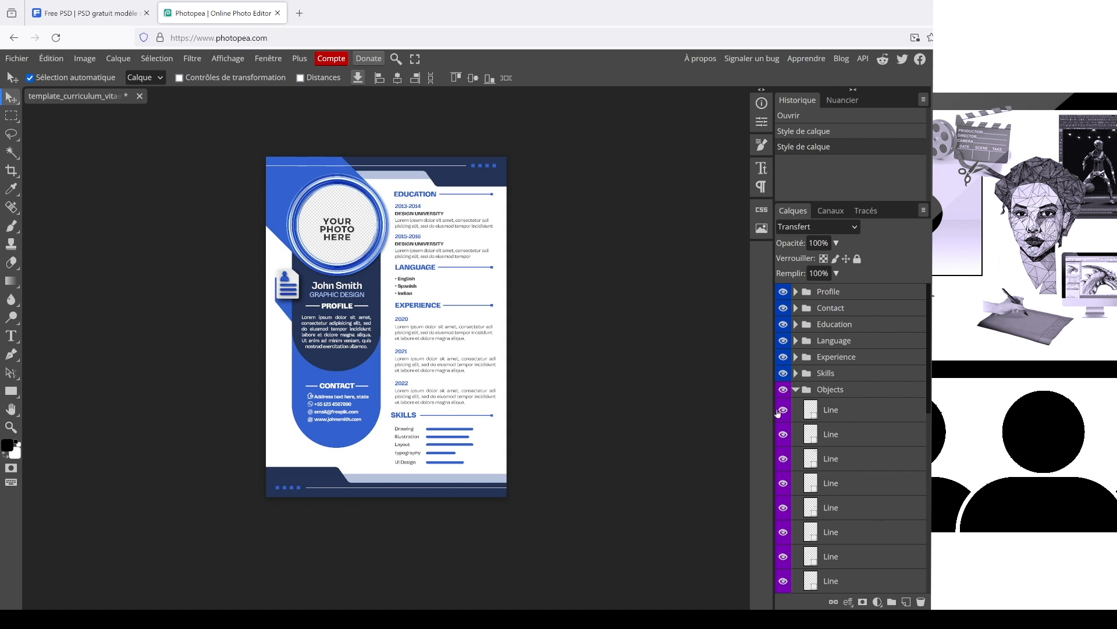
{"action": "left_click", "coordinate": [783, 459]}
{"action": "left_click", "coordinate": [784, 460]}
{"action": "scroll", "coordinate": [784, 436], "scroll_direction": "down", "scroll_amount": 3}
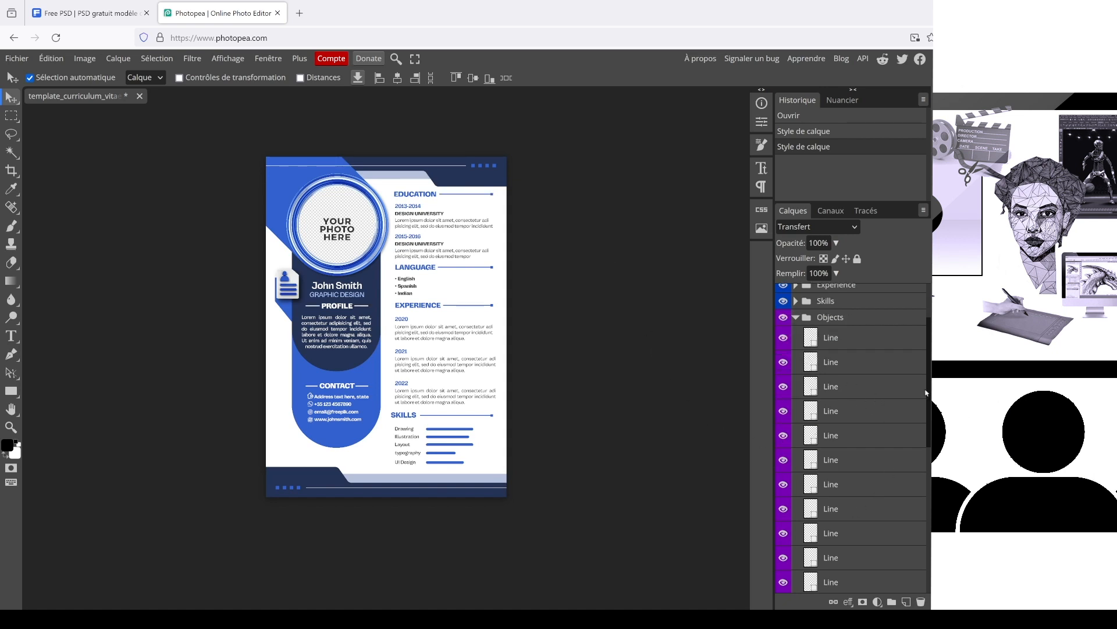
Try another fill colour on a Line layer in the Objects group, and open and close its layer style settings.
{"action": "double_click", "coordinate": [814, 441]}
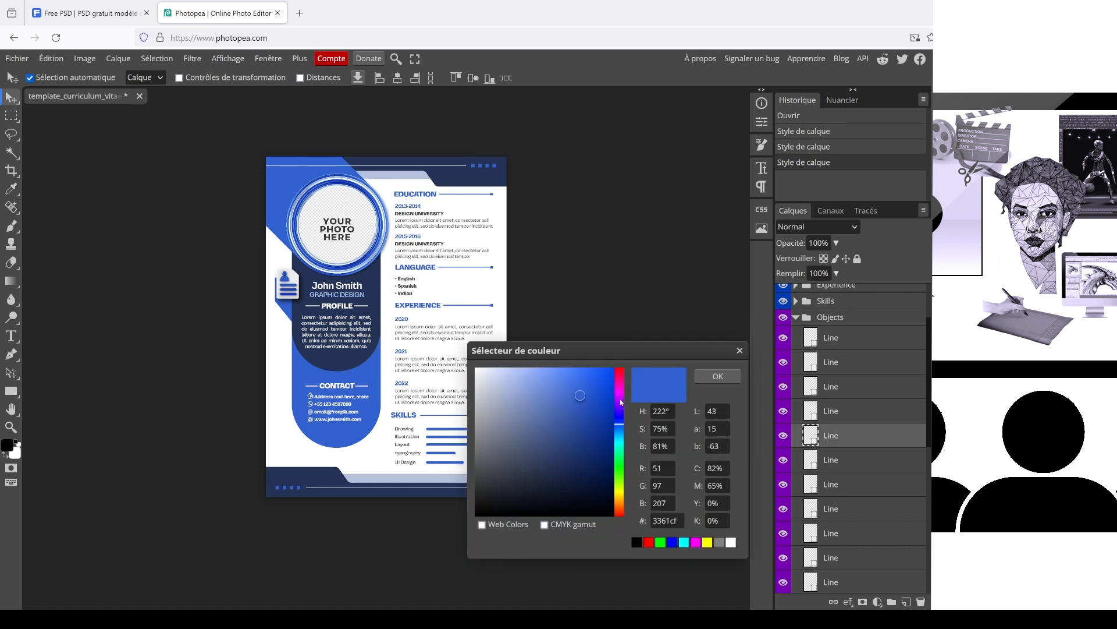
{"action": "left_click", "coordinate": [619, 398]}
{"action": "left_click_drag", "start_coordinate": [578, 385], "coordinate": [608, 372]}
{"action": "left_click", "coordinate": [718, 376]}
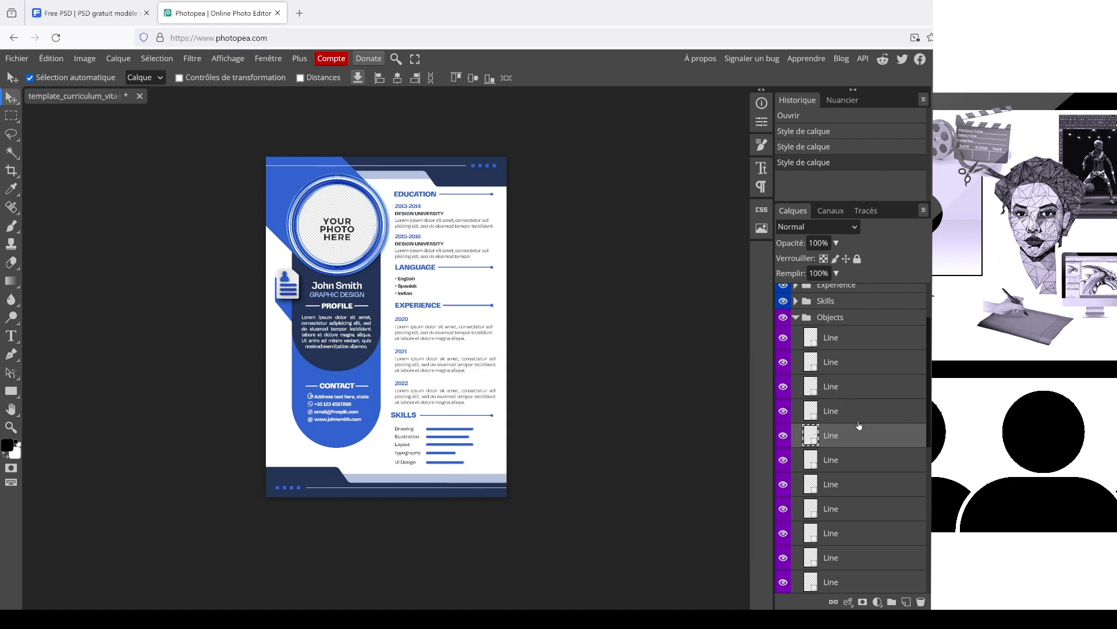
{"action": "double_click", "coordinate": [865, 432]}
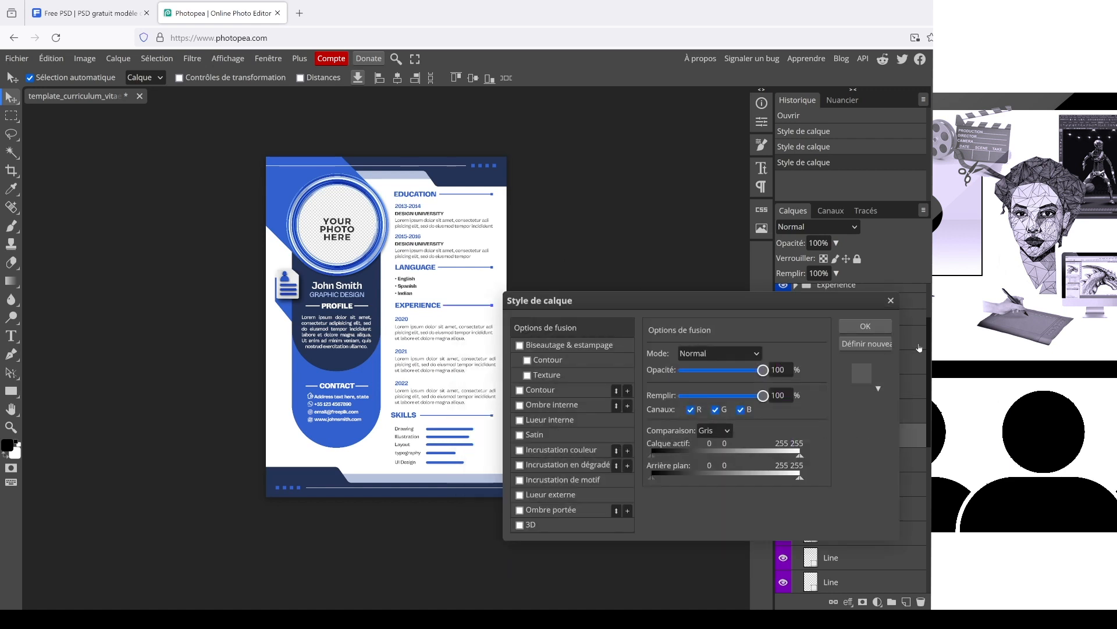
{"action": "left_click", "coordinate": [891, 301]}
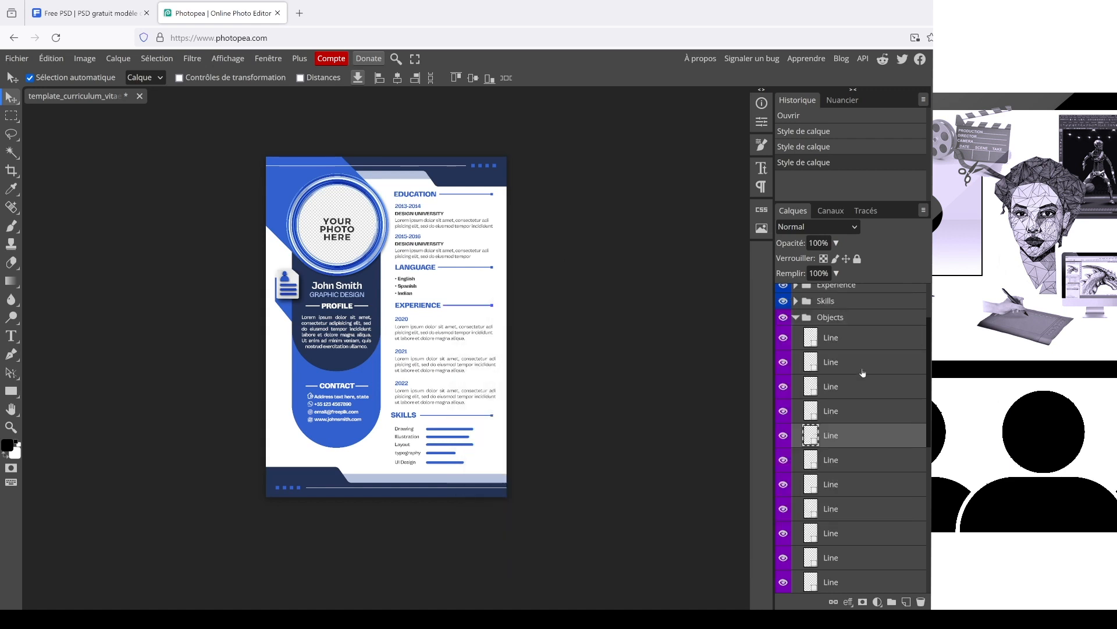
Merge all layers of the Objects group, from the first Line to the last Shape.
{"action": "left_click", "coordinate": [842, 342]}
{"action": "scroll", "coordinate": [844, 442], "scroll_direction": "down", "scroll_amount": 5}
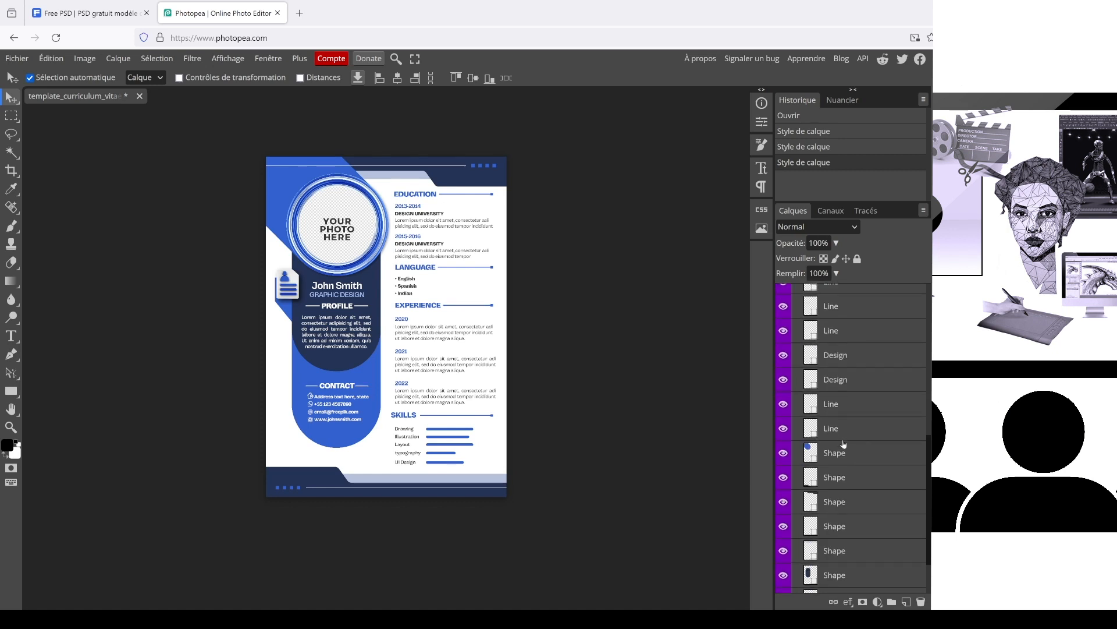
{"action": "left_click", "coordinate": [866, 565], "text": "shift"}
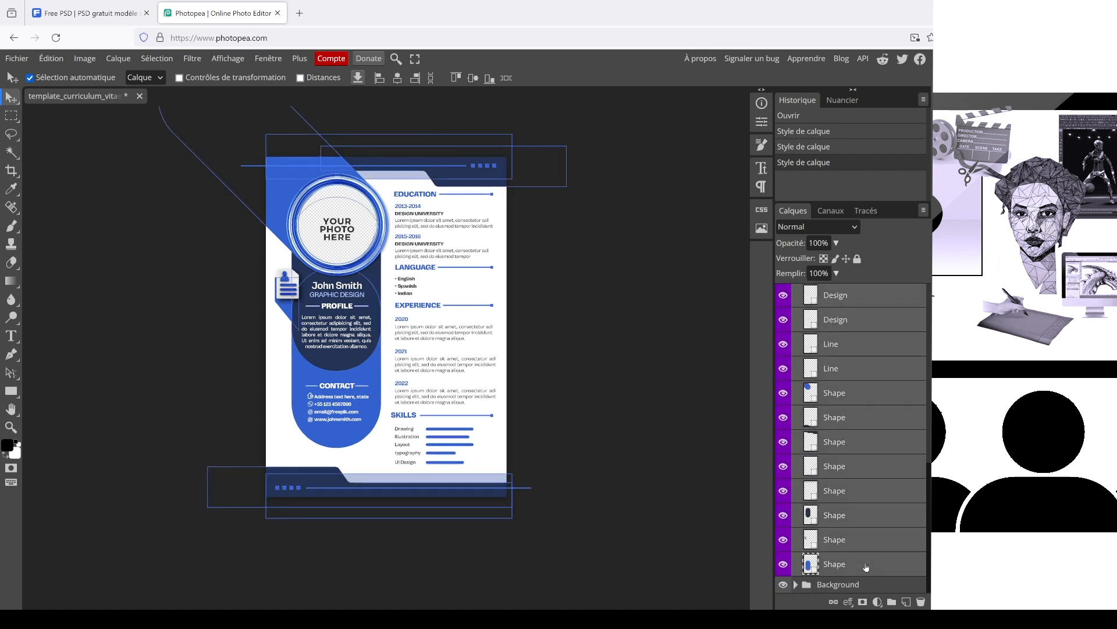
{"action": "right_click", "coordinate": [861, 439]}
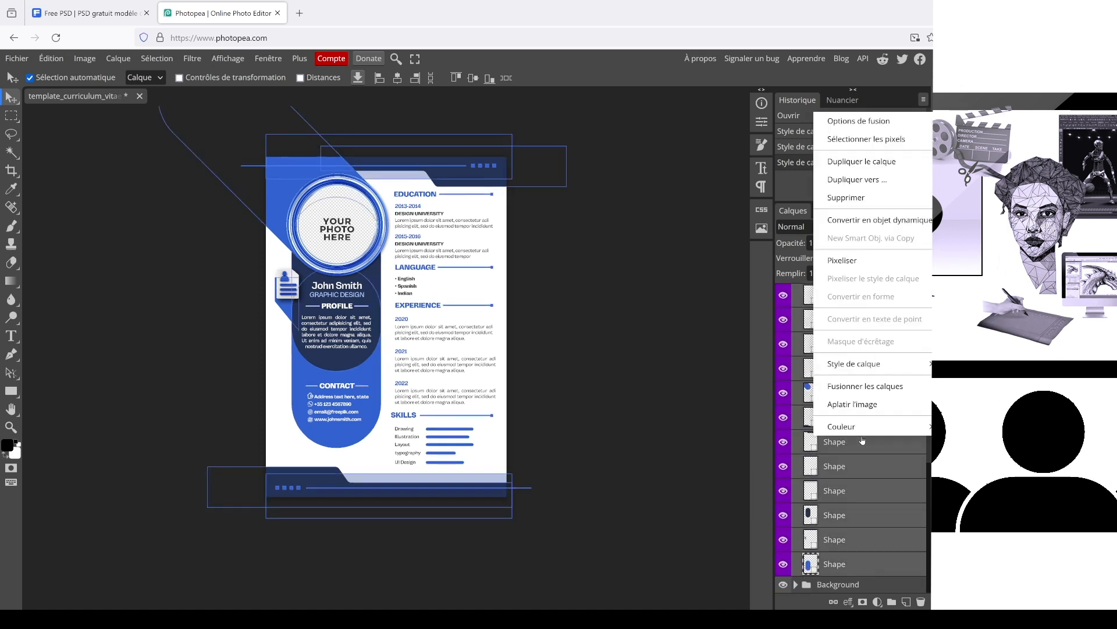
{"action": "left_click", "coordinate": [857, 393]}
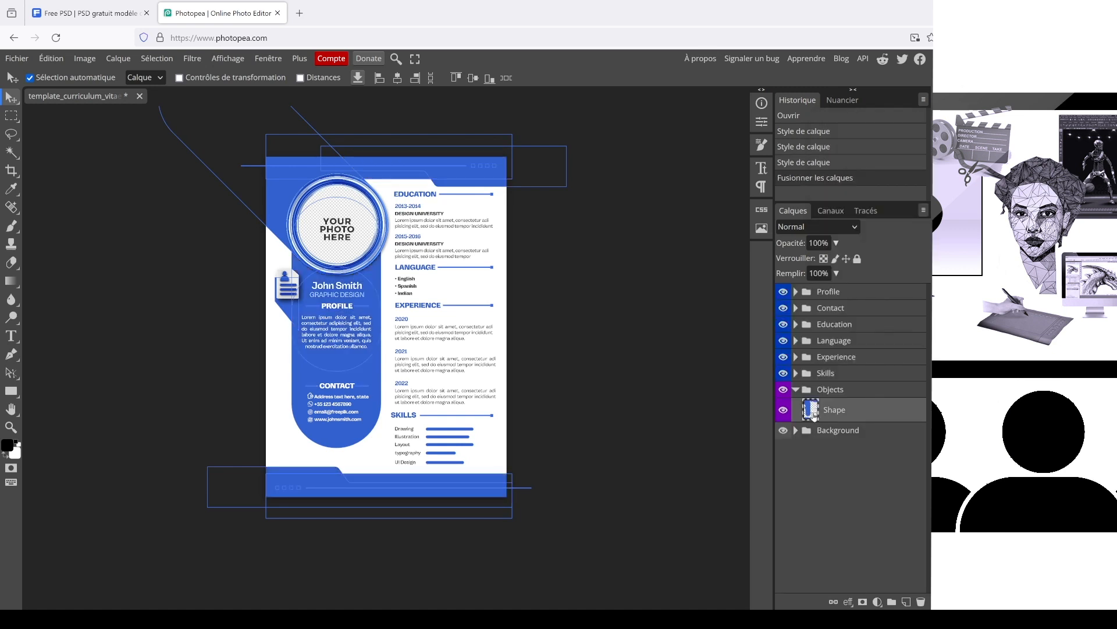
Try the fill colours 0f255a and 65759b on the merged shape, then cancel and undo the layer merge.
{"action": "double_click", "coordinate": [814, 415]}
{"action": "left_click", "coordinate": [590, 463]}
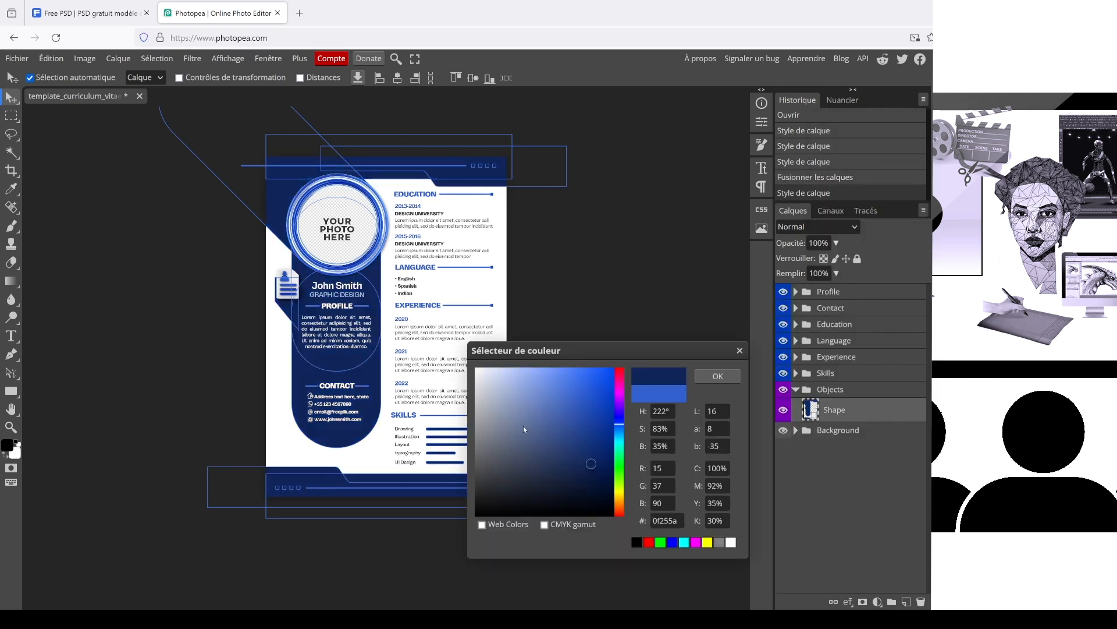
{"action": "left_click", "coordinate": [523, 425]}
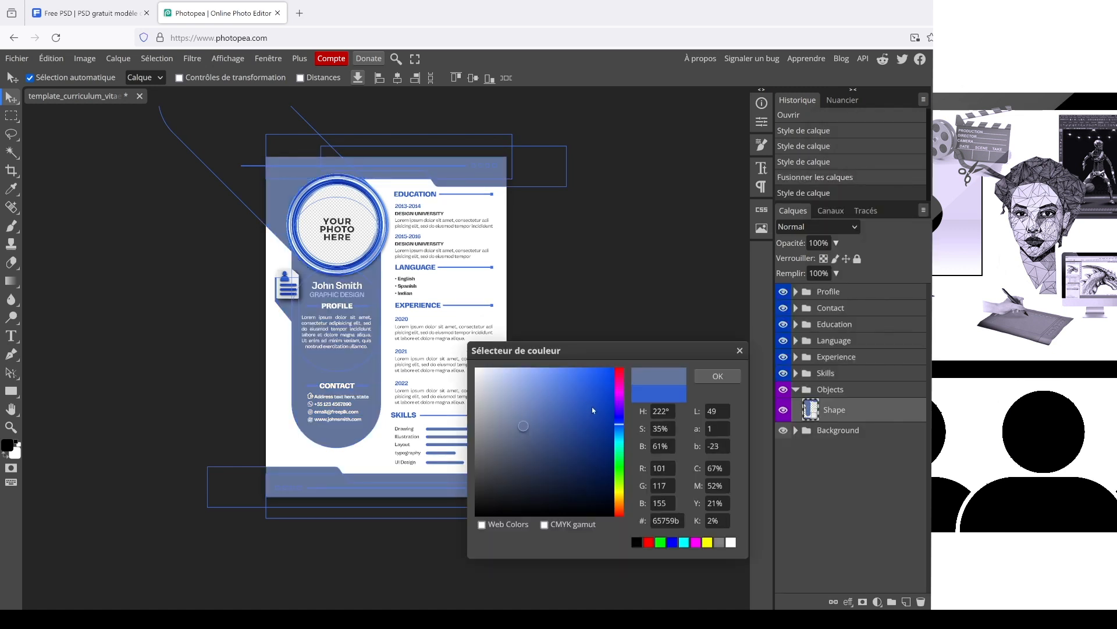
{"action": "left_click", "coordinate": [619, 392]}
{"action": "left_click", "coordinate": [739, 350]}
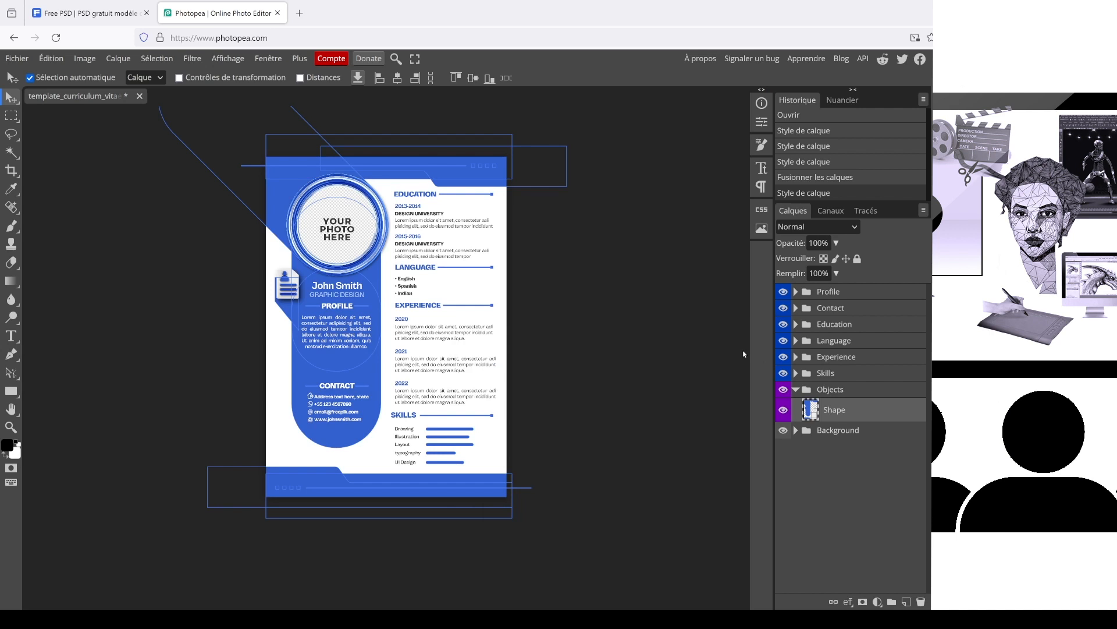
{"action": "key", "text": "ctrl+z"}
{"action": "key", "text": "ctrl+z"}
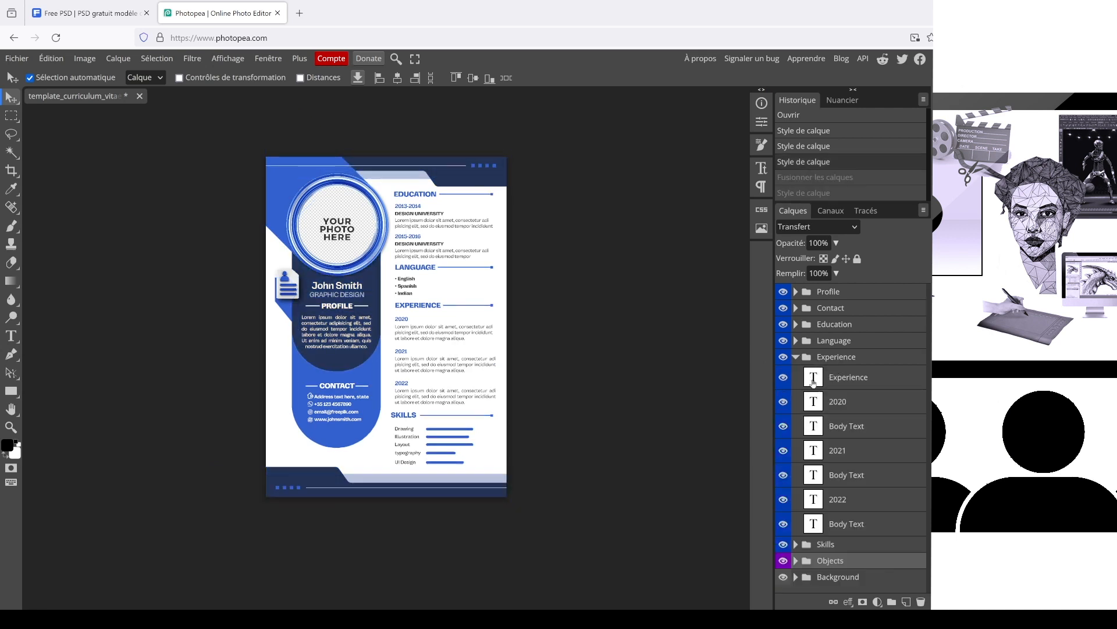
Identify the Experience heading by hiding and showing its text layer, and change its text to FORMATION.
{"action": "left_click", "coordinate": [783, 377]}
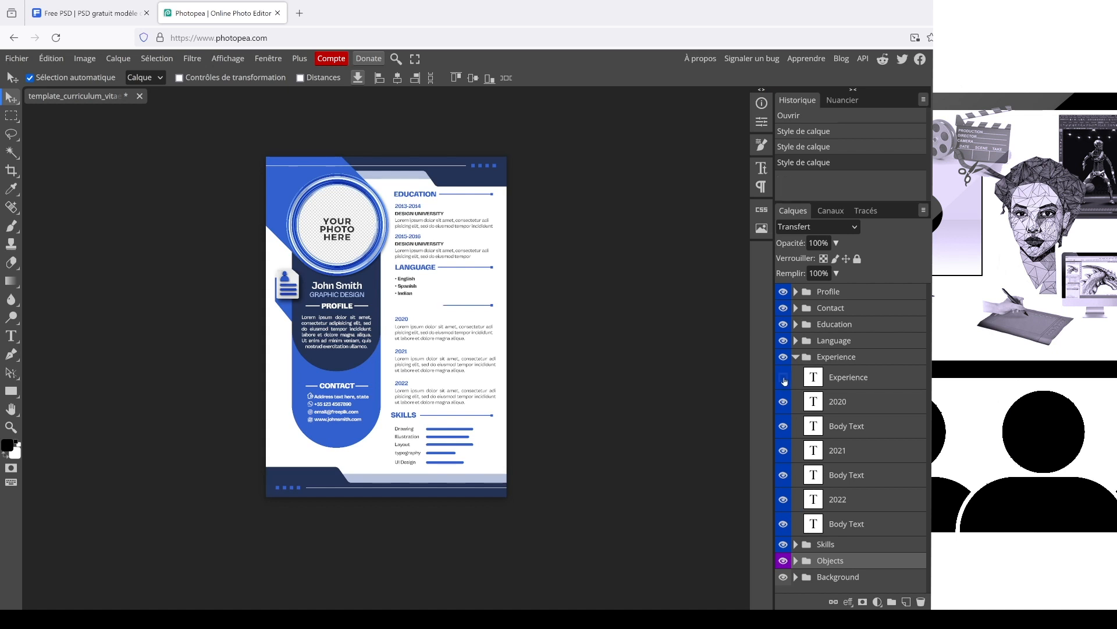
{"action": "left_click", "coordinate": [784, 379]}
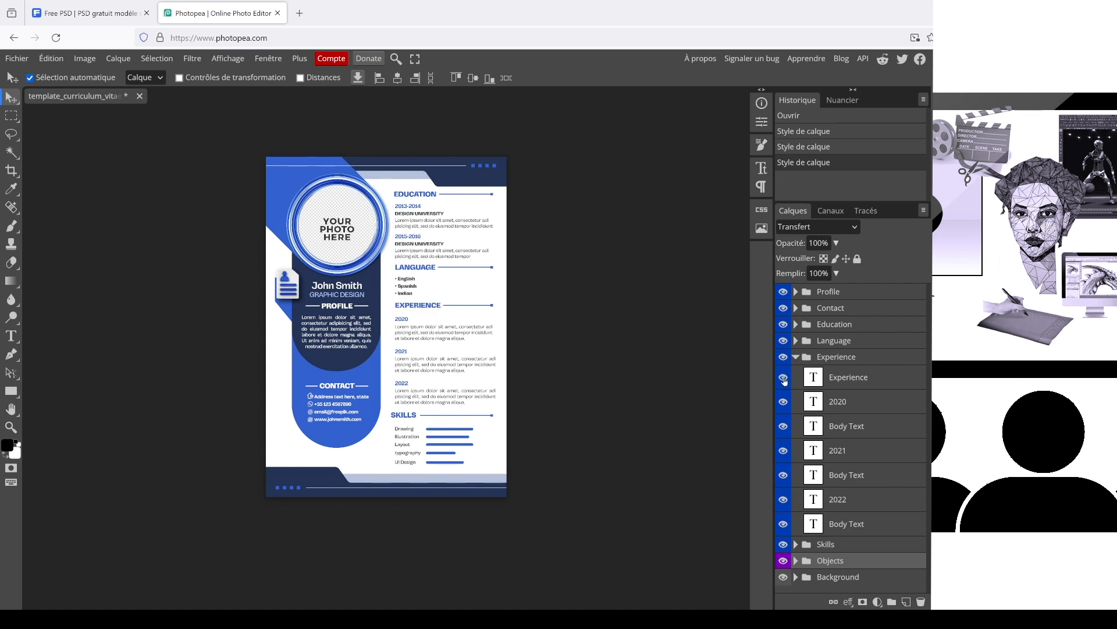
{"action": "double_click", "coordinate": [817, 377]}
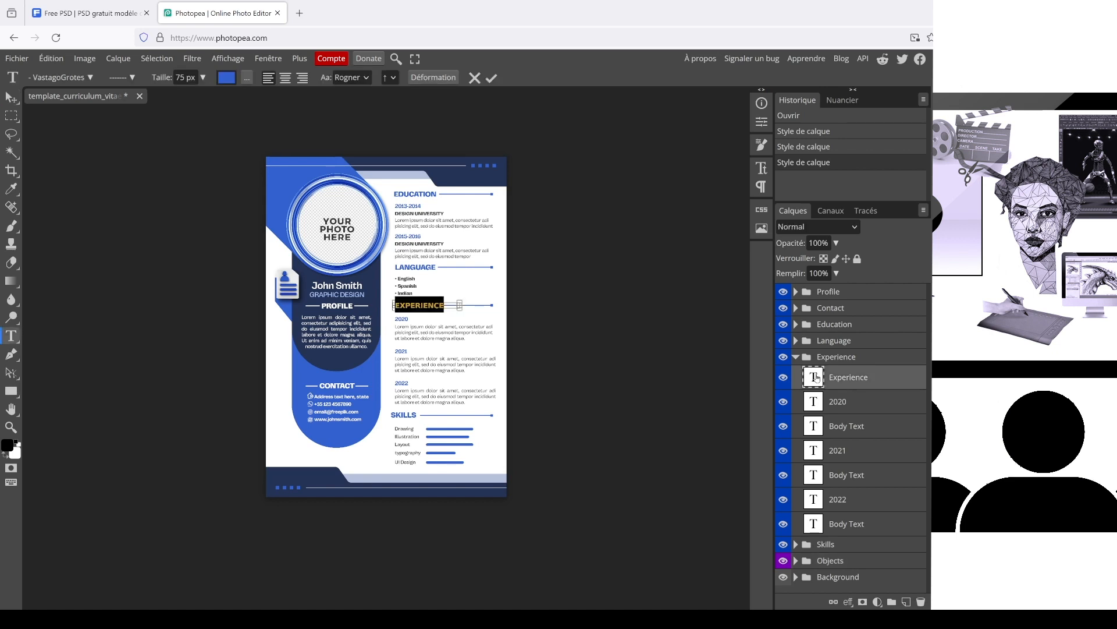
{"action": "type", "text": "FORMATION"}
{"action": "left_click", "coordinate": [11, 97]}
{"action": "scroll", "coordinate": [444, 319], "scroll_direction": "up", "scroll_amount": 2}
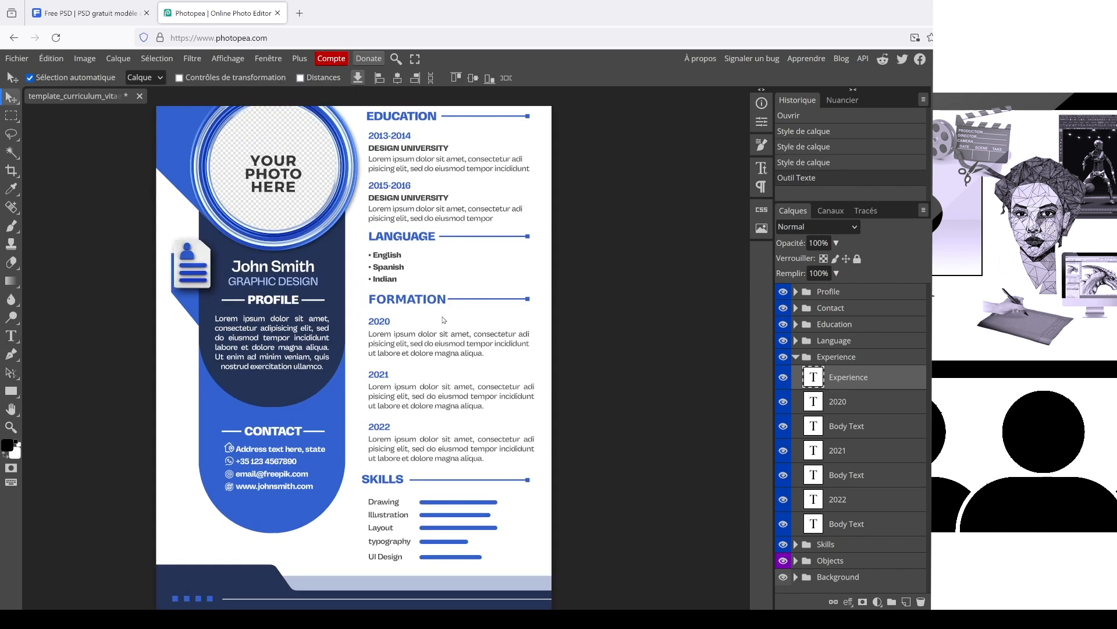
Try moving the line beside the FORMATION heading, then undo the move.
{"action": "scroll", "coordinate": [444, 320], "scroll_direction": "up", "scroll_amount": 2}
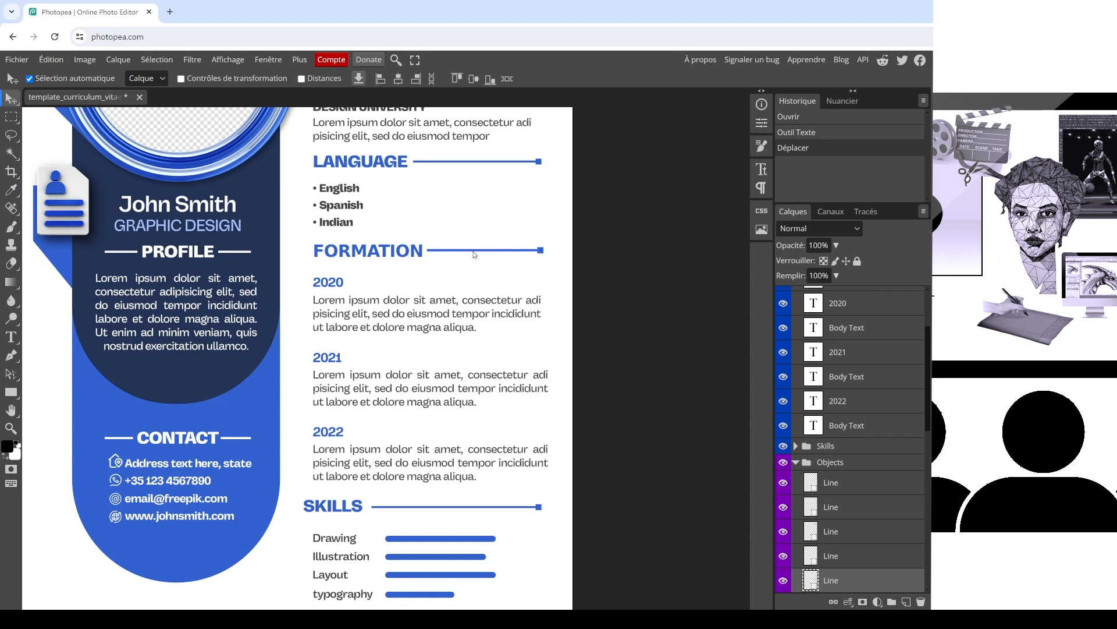
{"action": "left_click_drag", "start_coordinate": [471, 253], "coordinate": [476, 255]}
{"action": "key", "text": "ctrl+z"}
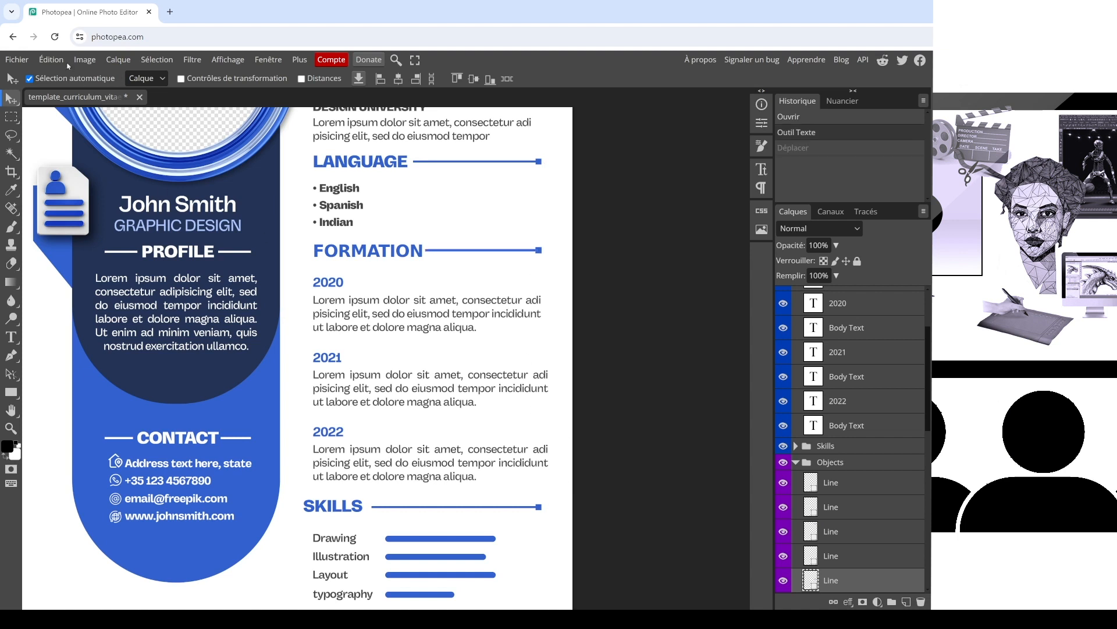
Scale the line beside the FORMATION heading to about 89%, keeping its far end in place to clear the text.
{"action": "left_click", "coordinate": [51, 59]}
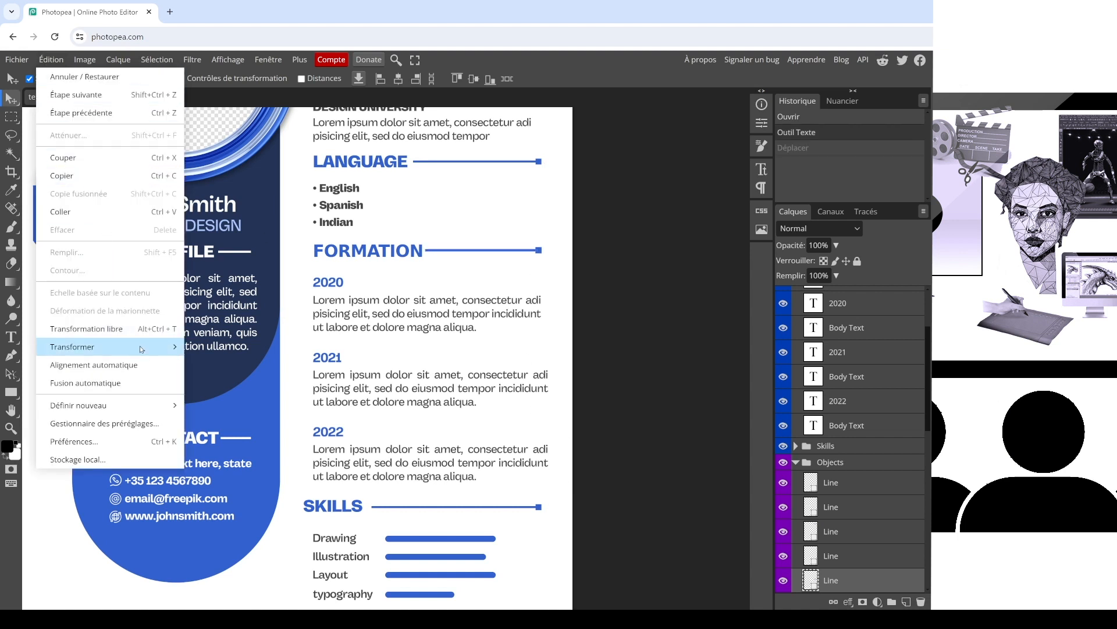
{"action": "mouse_move", "coordinate": [137, 347]}
{"action": "left_click", "coordinate": [215, 367]}
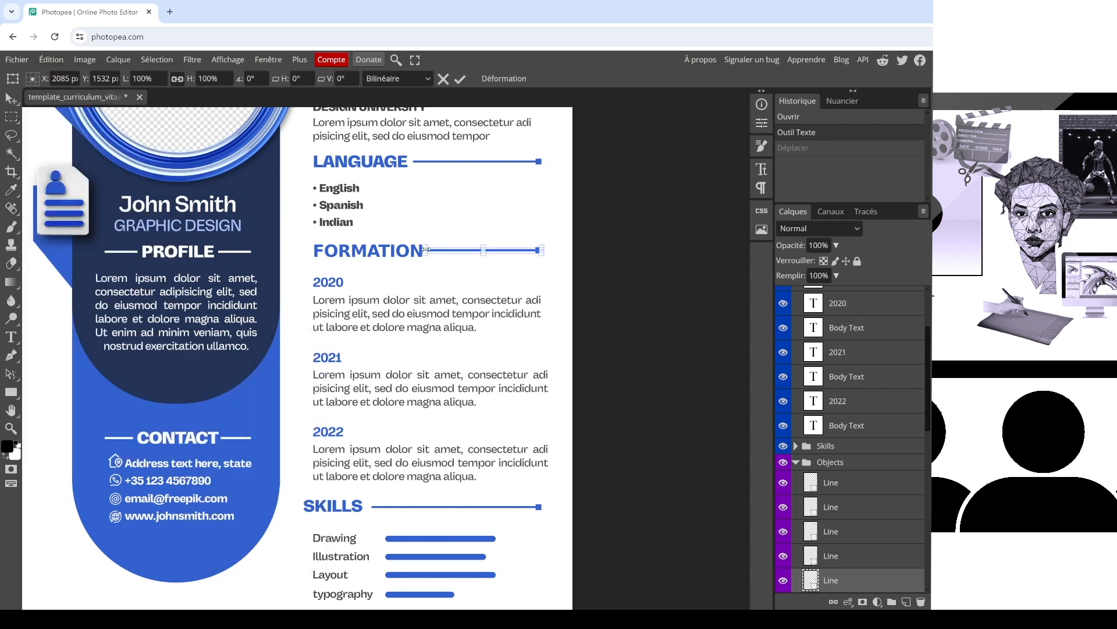
{"action": "left_click_drag", "start_coordinate": [425, 249], "coordinate": [432, 250]}
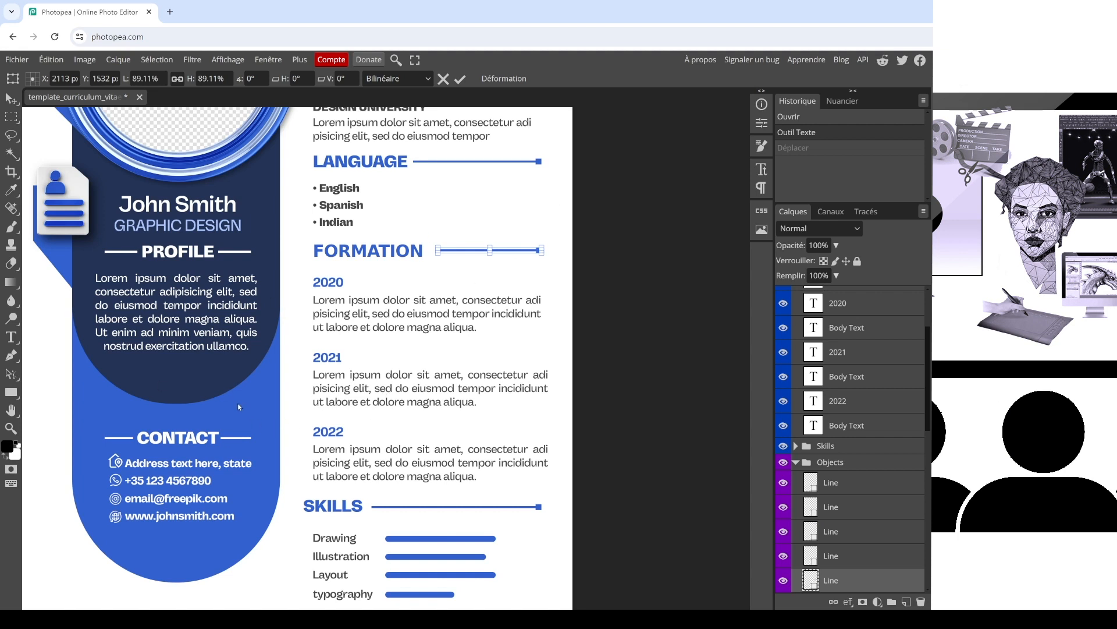
{"action": "key", "text": "Return"}
Try moving the tall blue rounded shape behind the contact details, undo that, and try stretching it downward with Scale.
{"action": "mouse_move", "coordinate": [247, 411]}
{"action": "left_mouse_down"}
{"action": "mouse_move", "coordinate": [323, 429]}
{"action": "mouse_move", "coordinate": [227, 411]}
{"action": "left_mouse_up"}
{"action": "key", "text": "ctrl+z"}
{"action": "left_click", "coordinate": [51, 59]}
{"action": "mouse_move", "coordinate": [72, 347]}
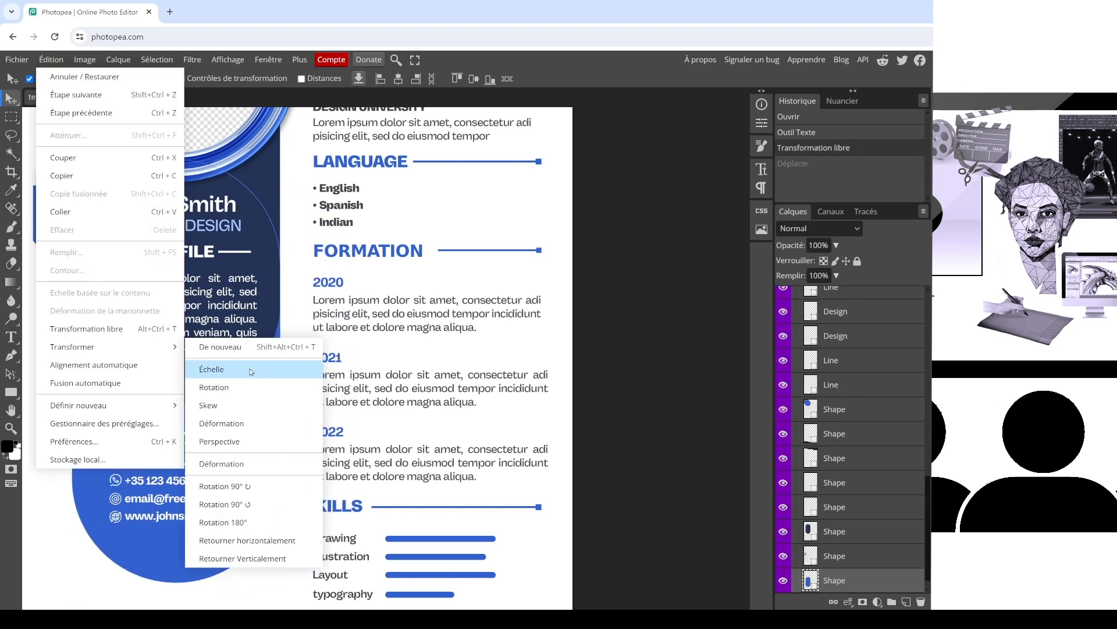
{"action": "left_click", "coordinate": [252, 372]}
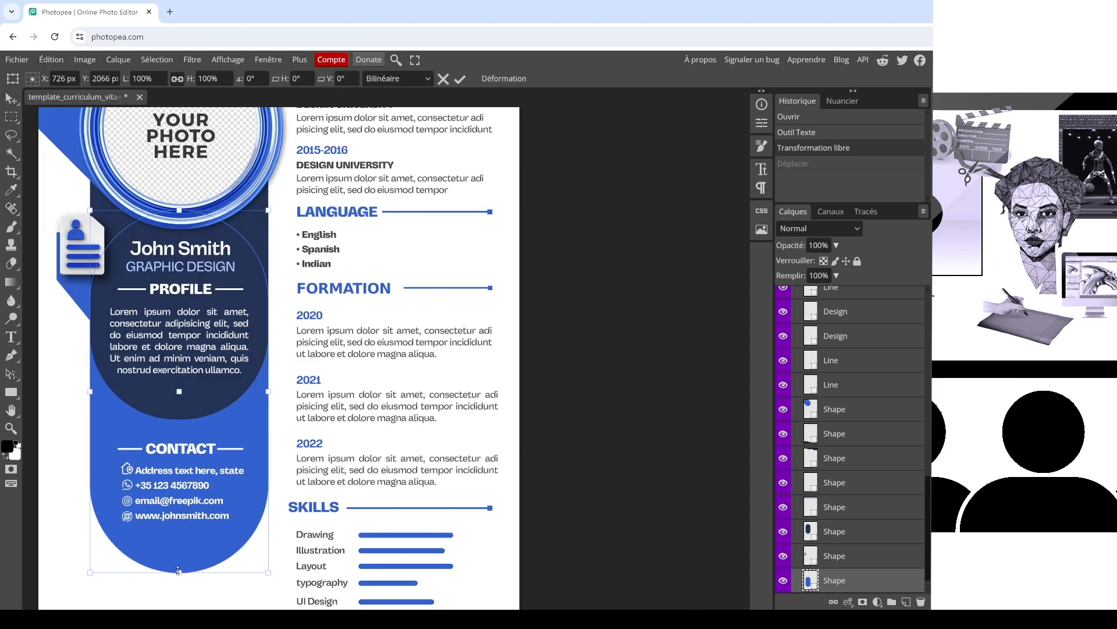
{"action": "left_click_drag", "start_coordinate": [178, 568], "coordinate": [178, 587]}
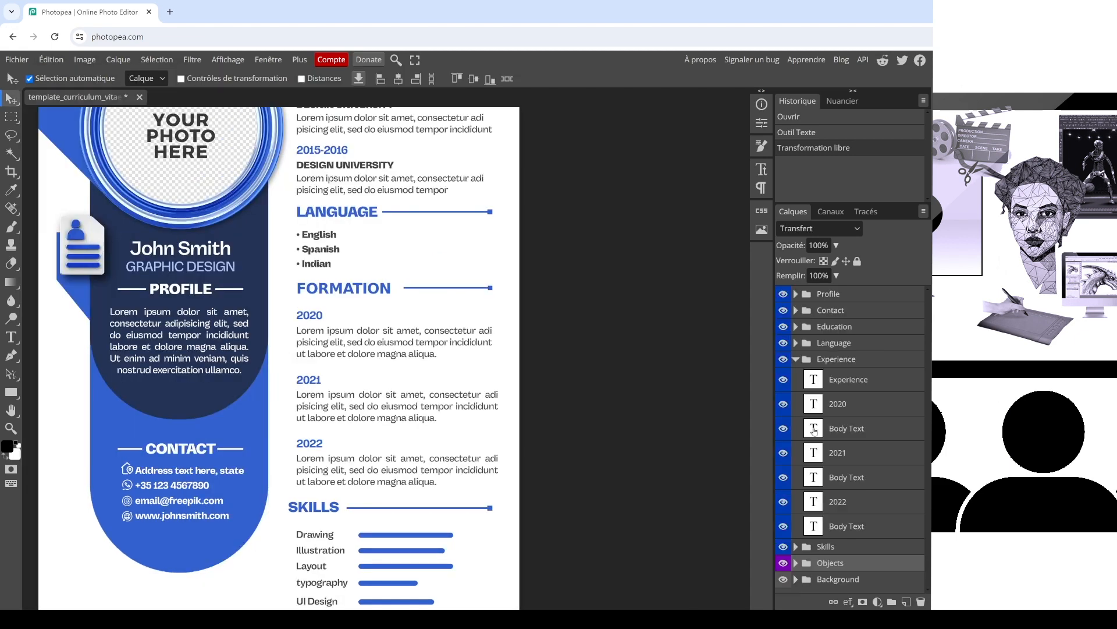
Try a different text size on the body text under 2020 in the Experience group.
{"action": "double_click", "coordinate": [813, 428]}
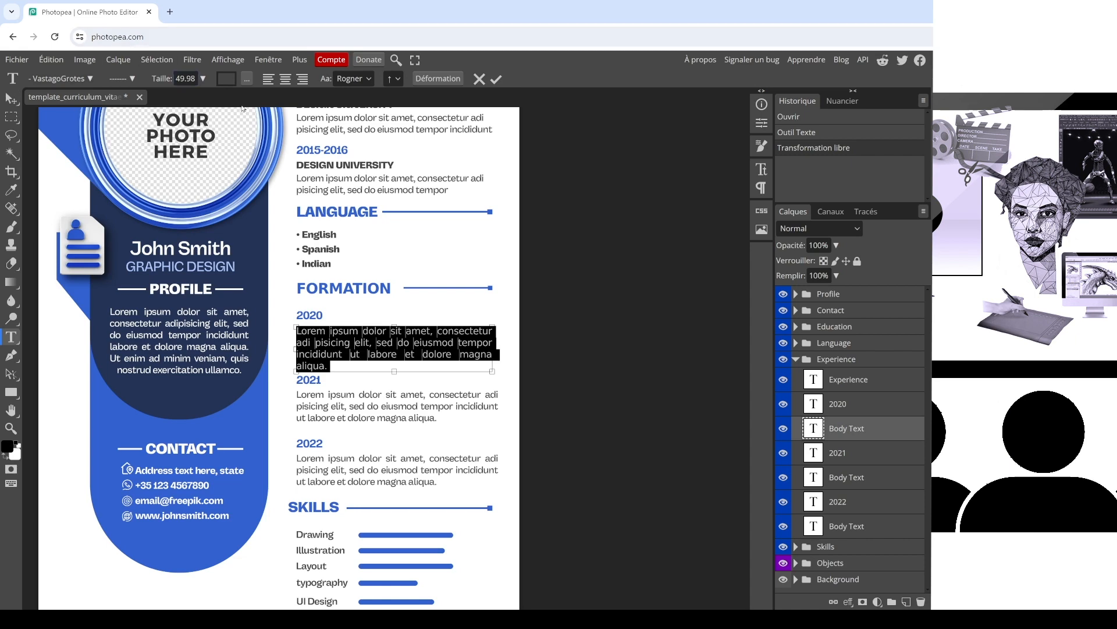
{"action": "left_click_drag", "start_coordinate": [203, 78], "coordinate": [189, 100]}
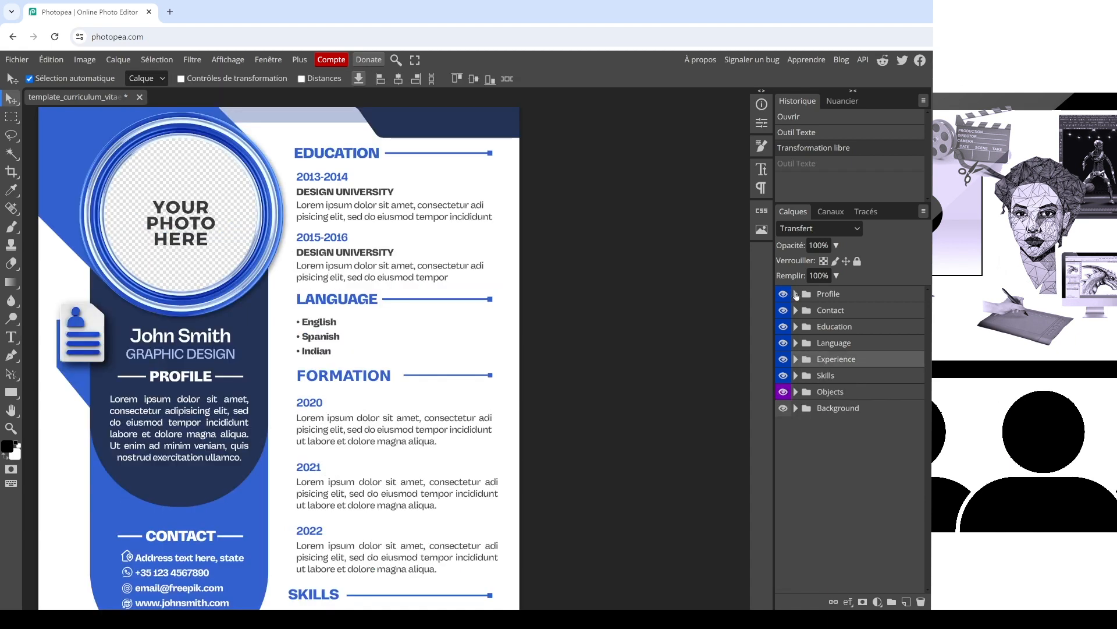
Expand the Profile group and change the text of the Your name here layer to "victor hugo".
{"action": "left_click", "coordinate": [796, 295]}
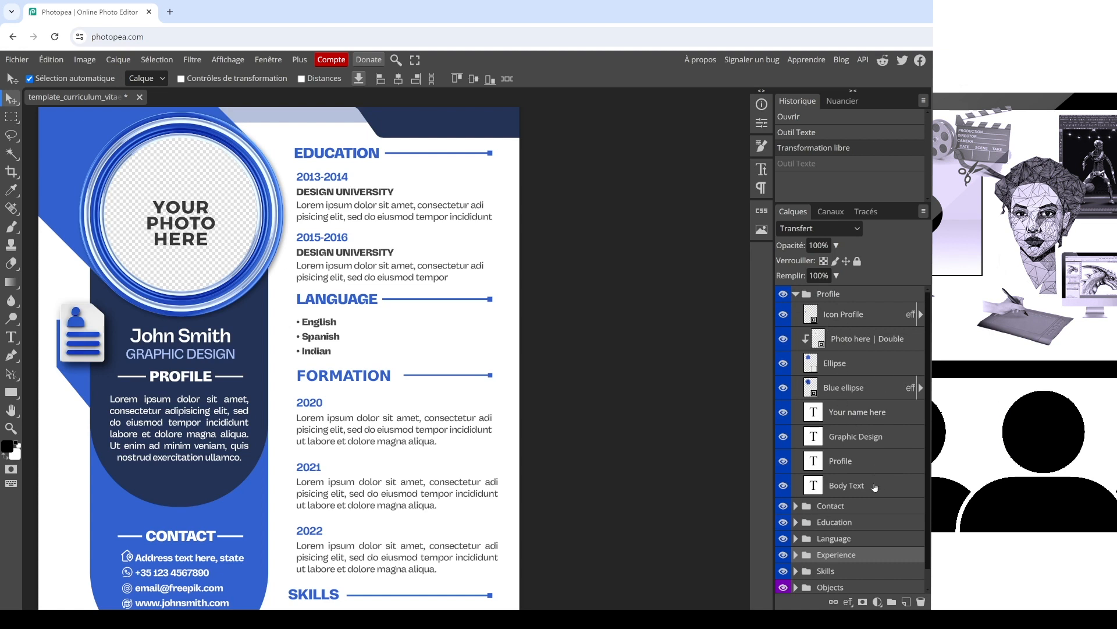
{"action": "double_click", "coordinate": [814, 412]}
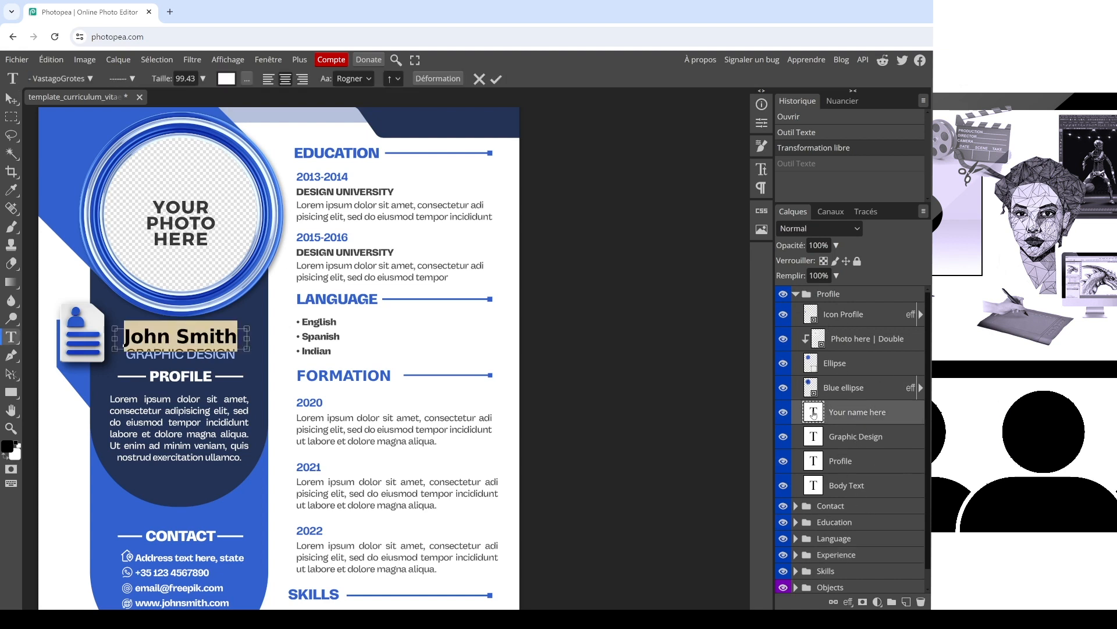
{"action": "type", "text": "victor hug"}
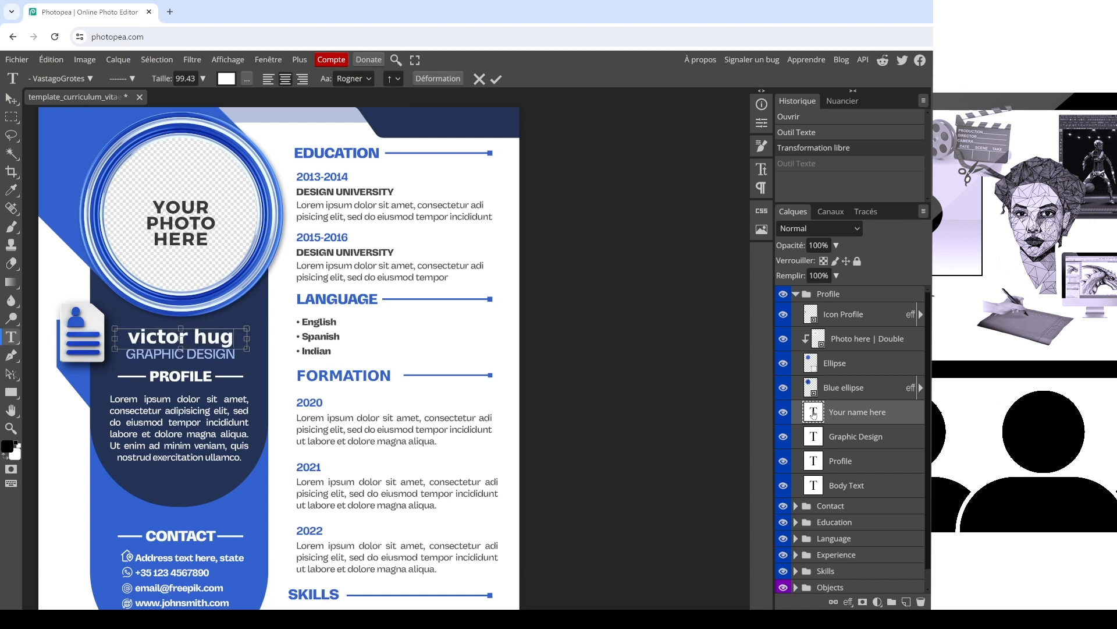
{"action": "type", "text": "o"}
{"action": "key", "text": "Escape"}
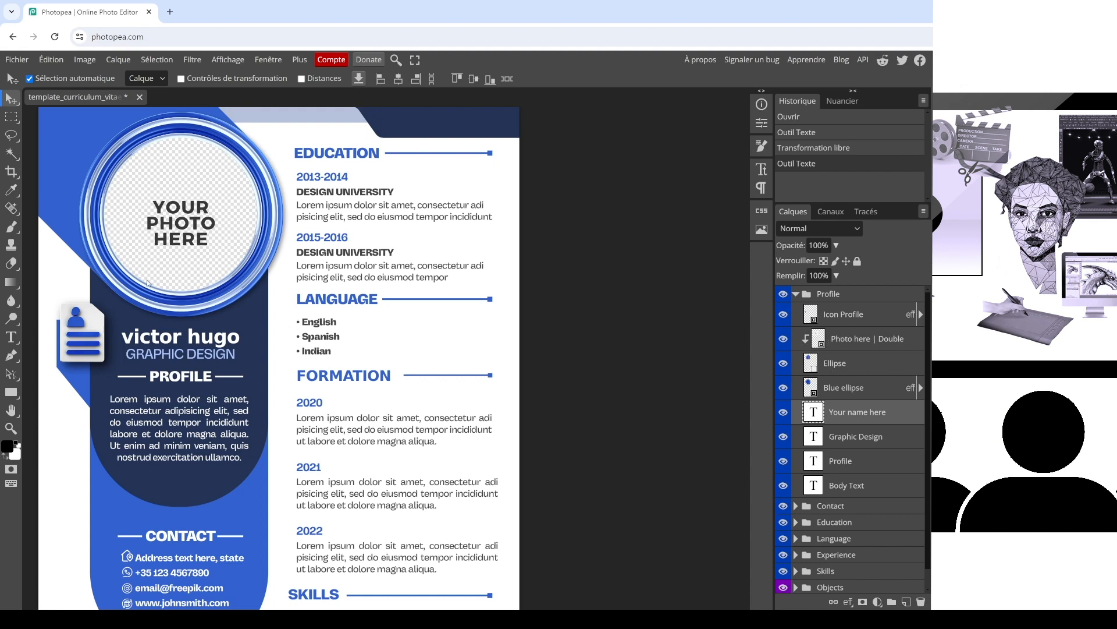
Open the contents of the Photo here smart object in the Profile group for editing.
{"action": "left_click", "coordinate": [821, 344]}
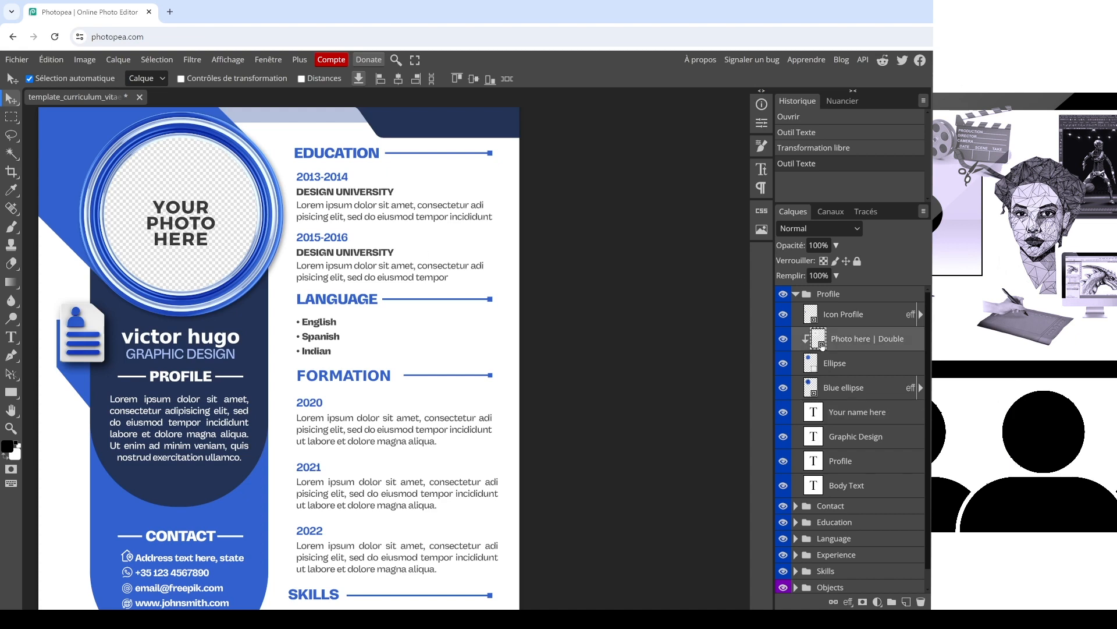
{"action": "double_click", "coordinate": [819, 339]}
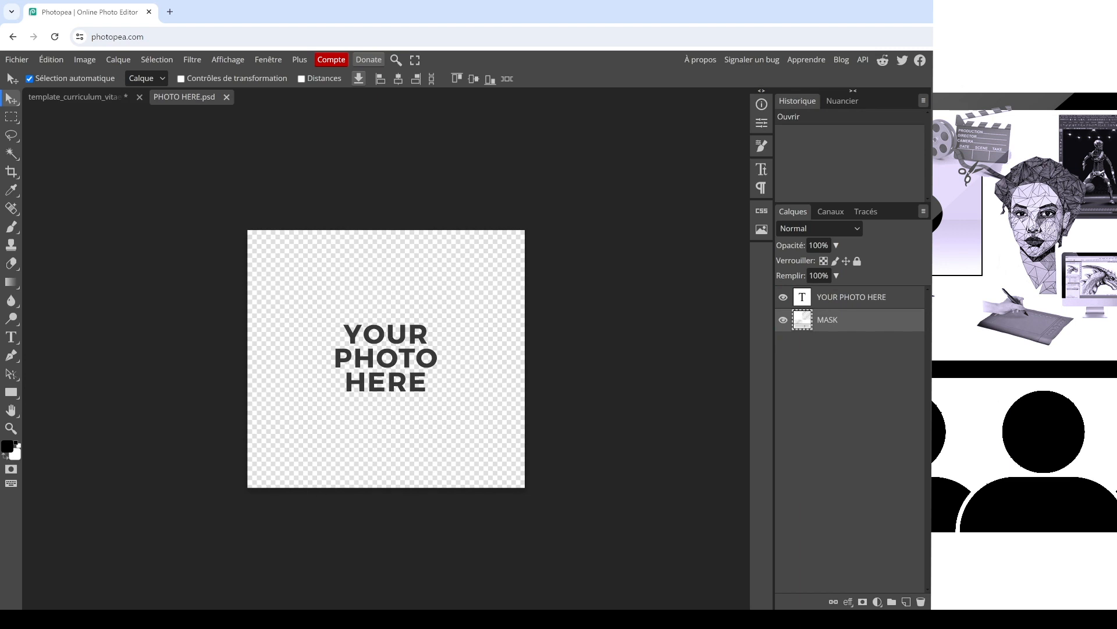
Place the portrait photo above the MASK layer, scaled to 95.3% to cover the canvas, and hide the YOUR PHOTO HERE text layer.
{"action": "left_click_drag", "start_coordinate": [515, 230], "coordinate": [525, 210]}
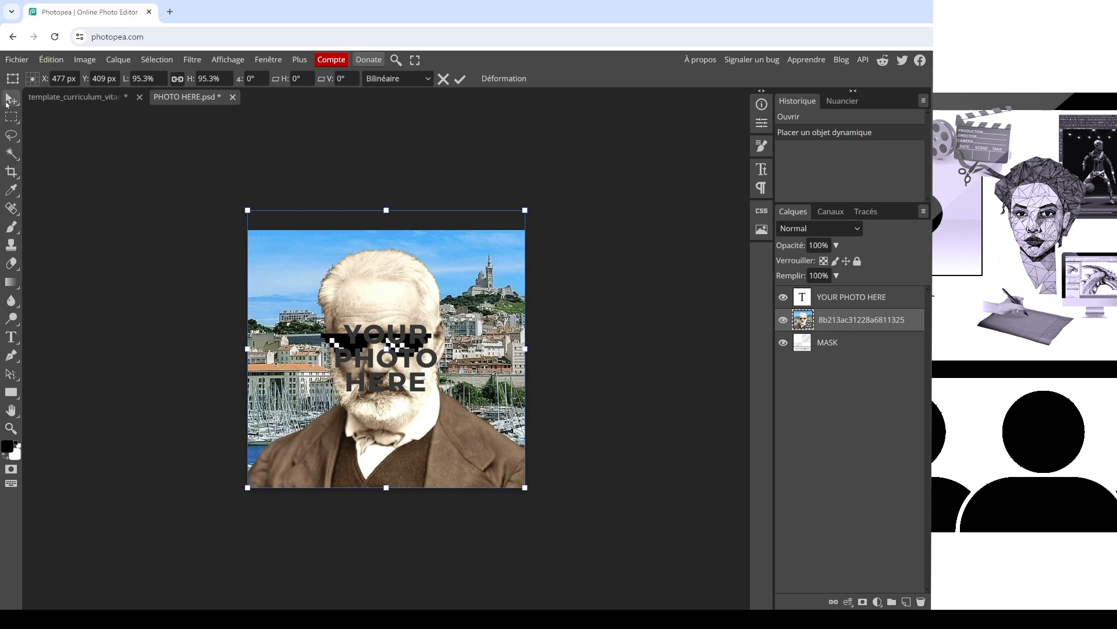
{"action": "left_click", "coordinate": [10, 98]}
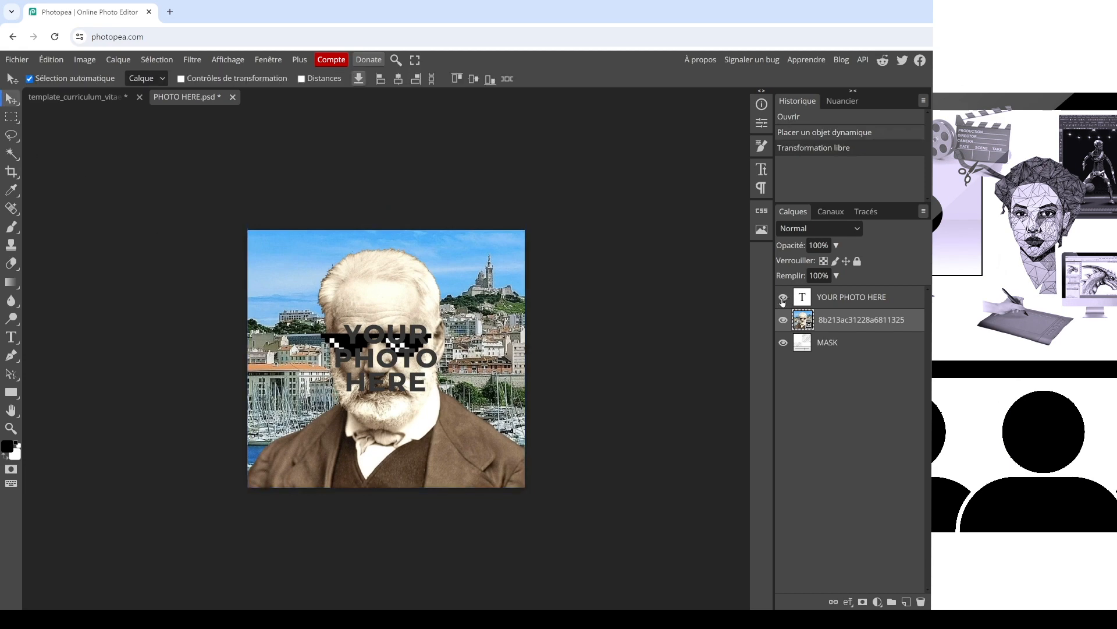
{"action": "left_click", "coordinate": [784, 297]}
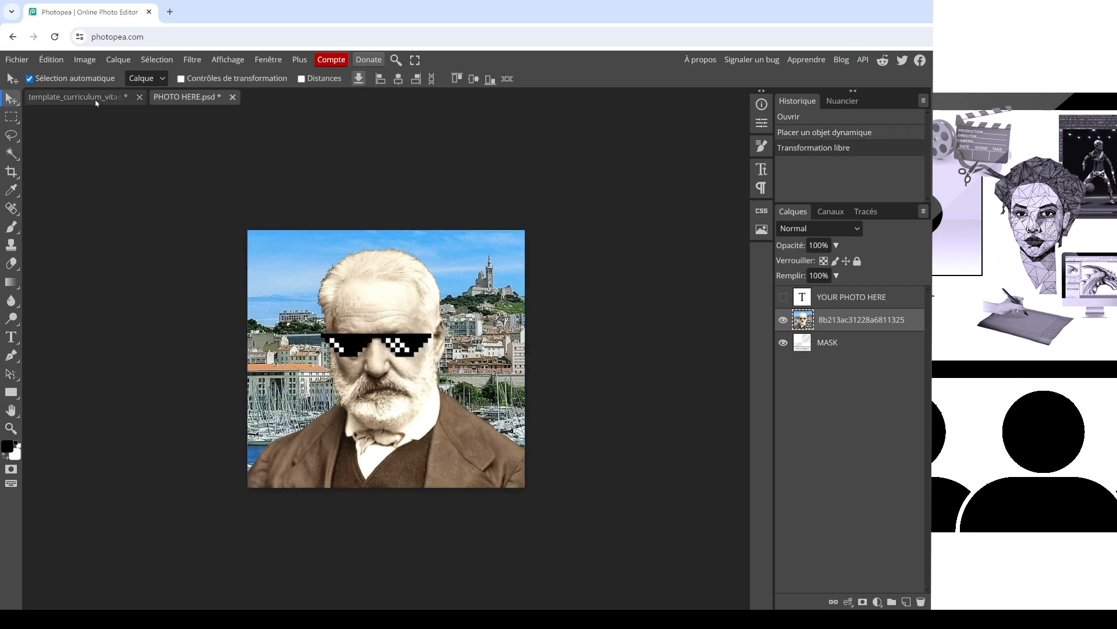
Save the edited PHOTO HERE smart object to update the CV's profile picture, and return to the CV template document.
{"action": "left_click", "coordinate": [76, 97]}
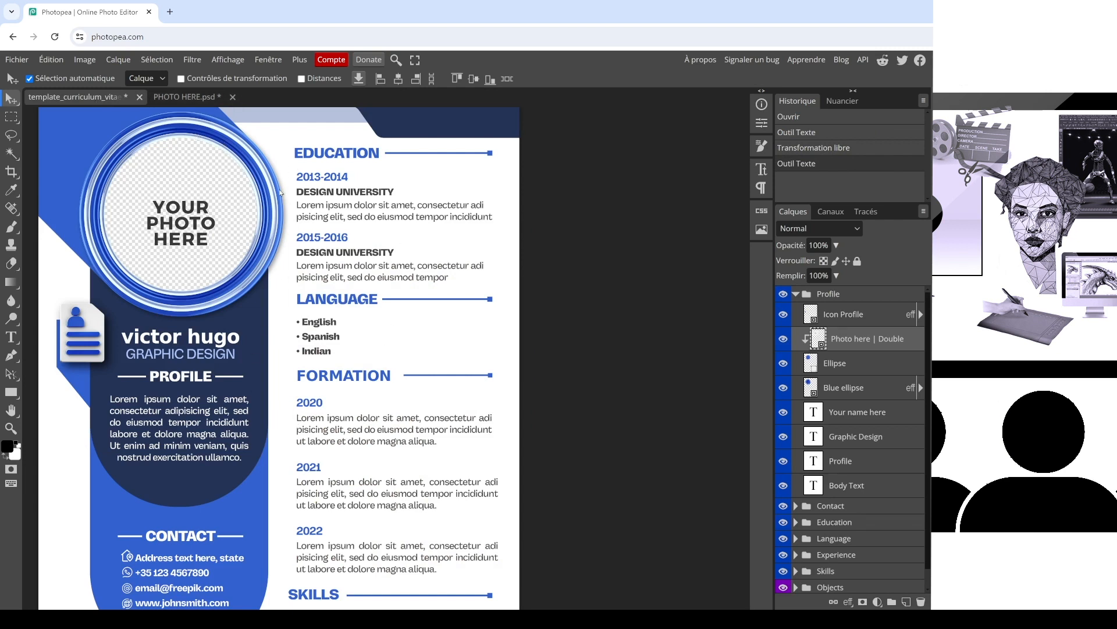
{"action": "left_click", "coordinate": [187, 102]}
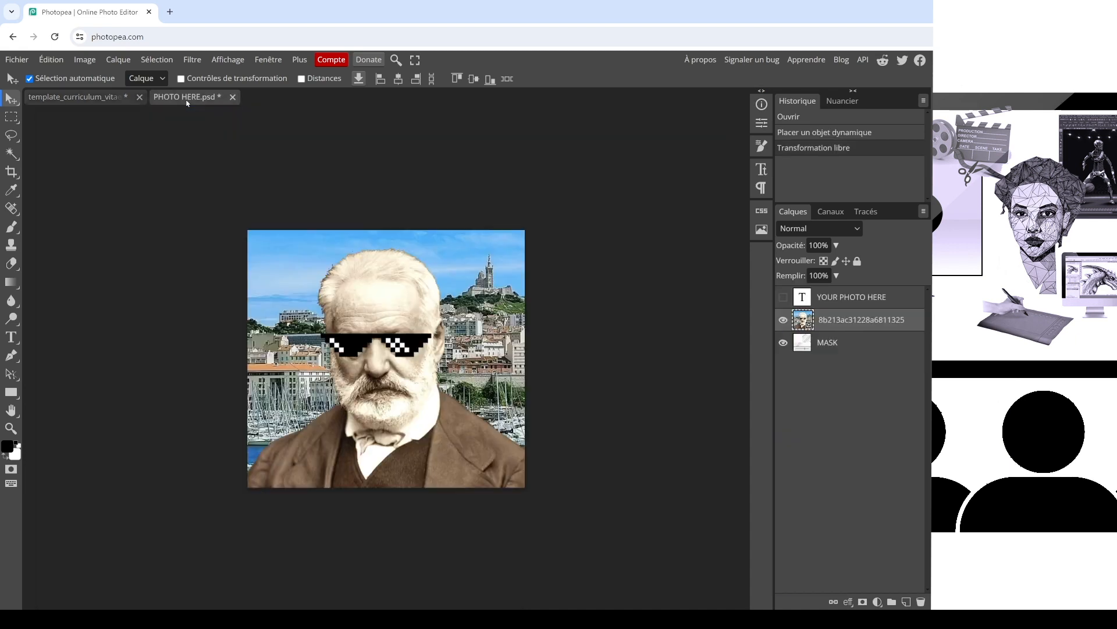
{"action": "left_click", "coordinate": [24, 61]}
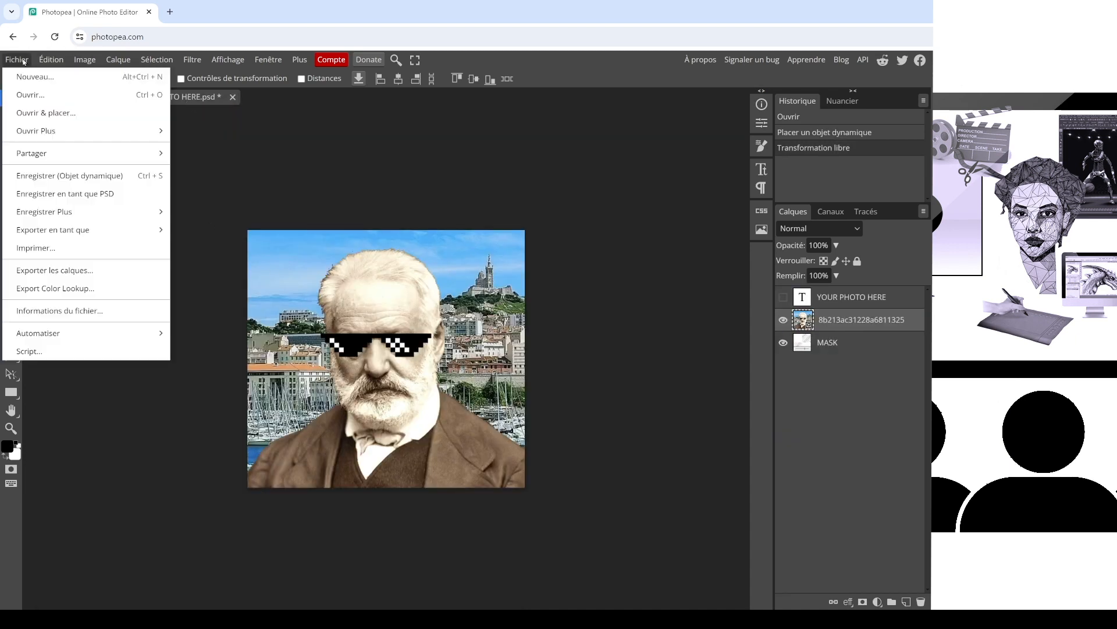
{"action": "left_click", "coordinate": [108, 176]}
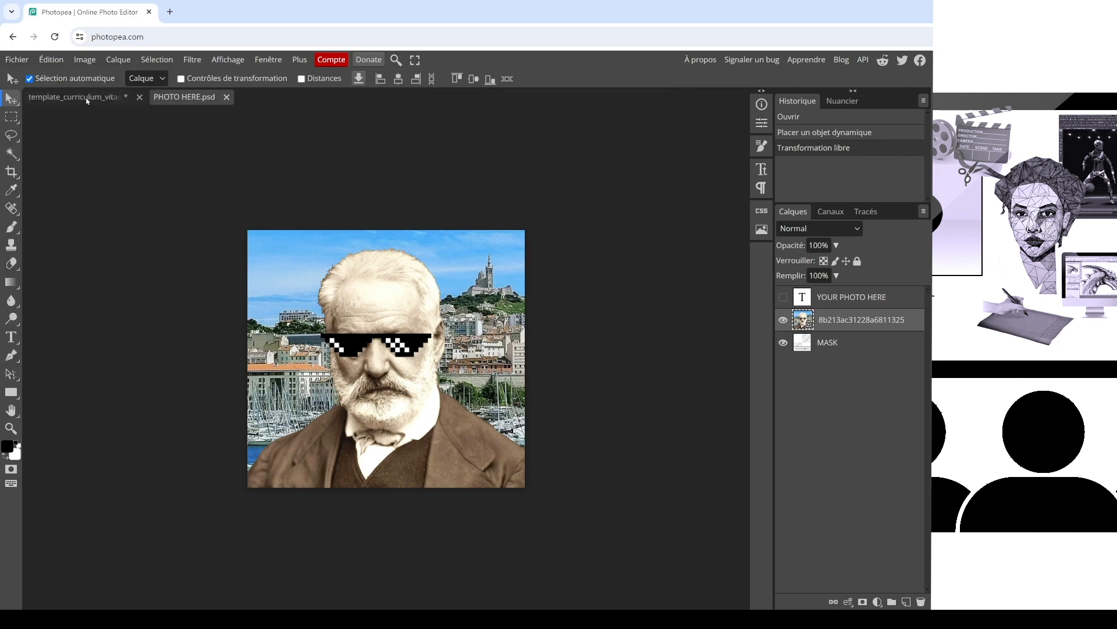
{"action": "left_click", "coordinate": [82, 98]}
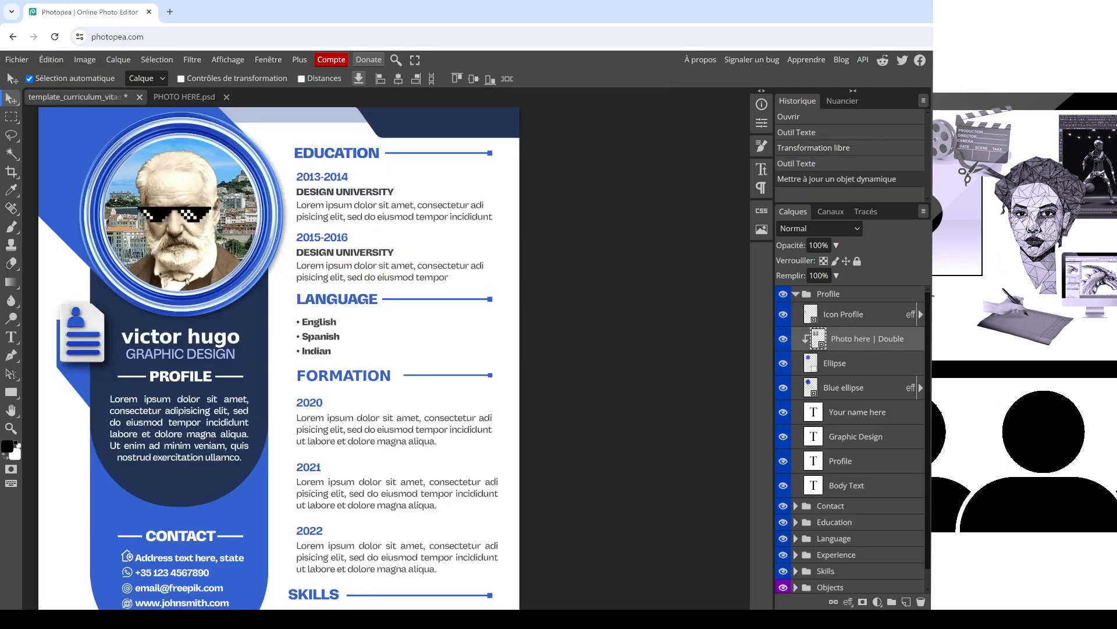